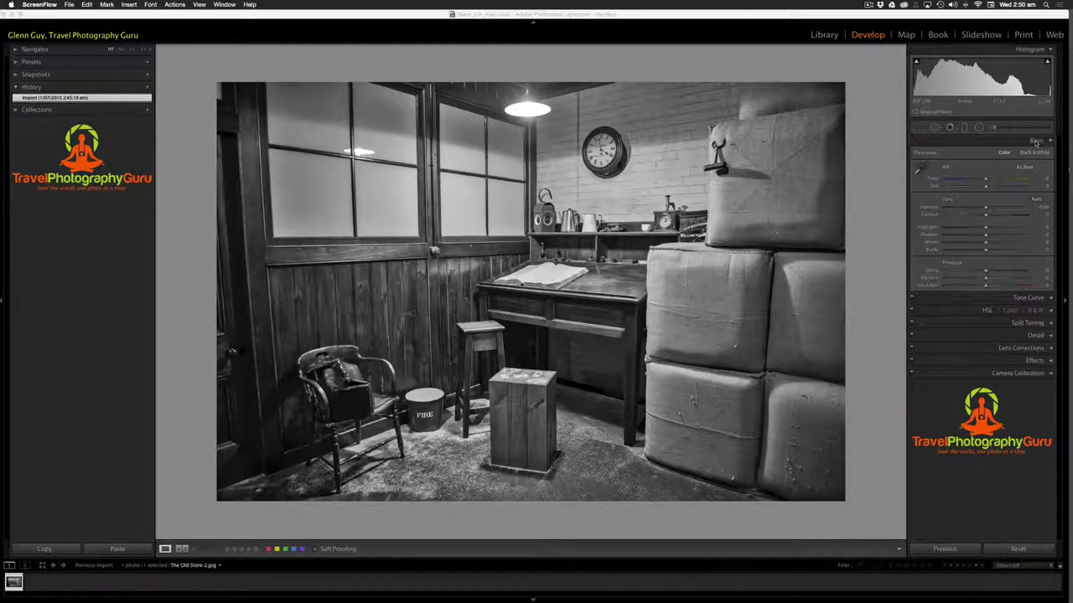
Collapse the Basic panel and expand the Split Toning panel in the right-hand stack
{"action": "left_click", "coordinate": [1035, 141]}
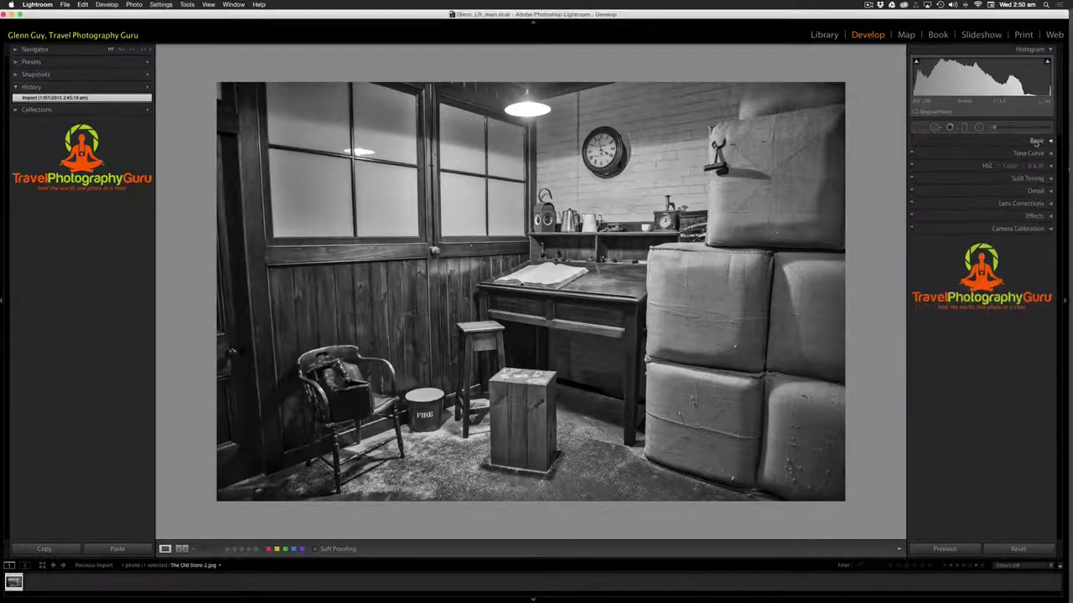
{"action": "left_click", "coordinate": [1025, 180]}
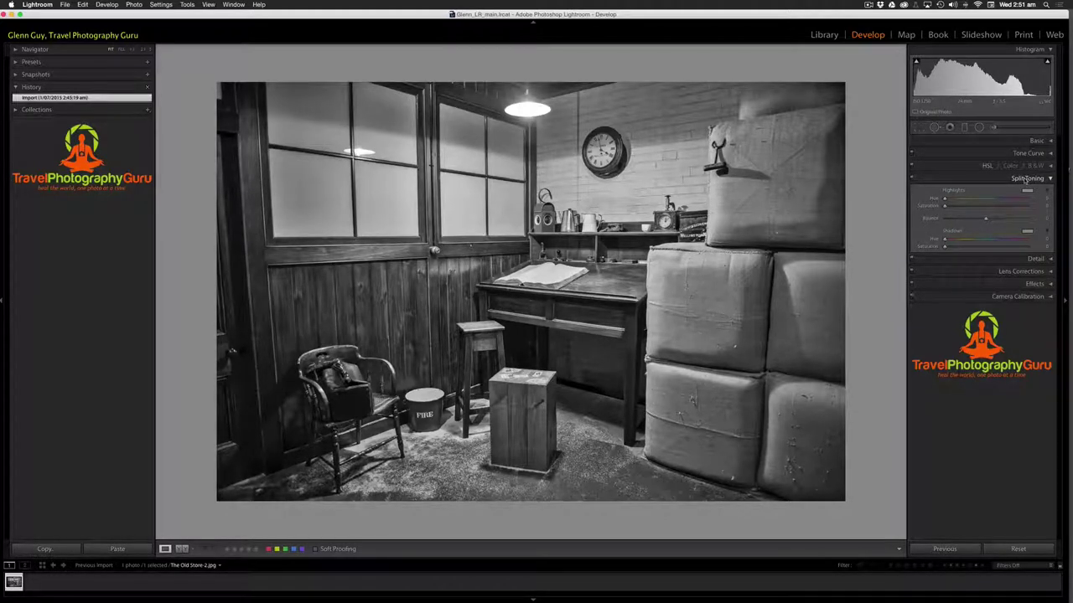
{"action": "left_click", "coordinate": [1024, 179]}
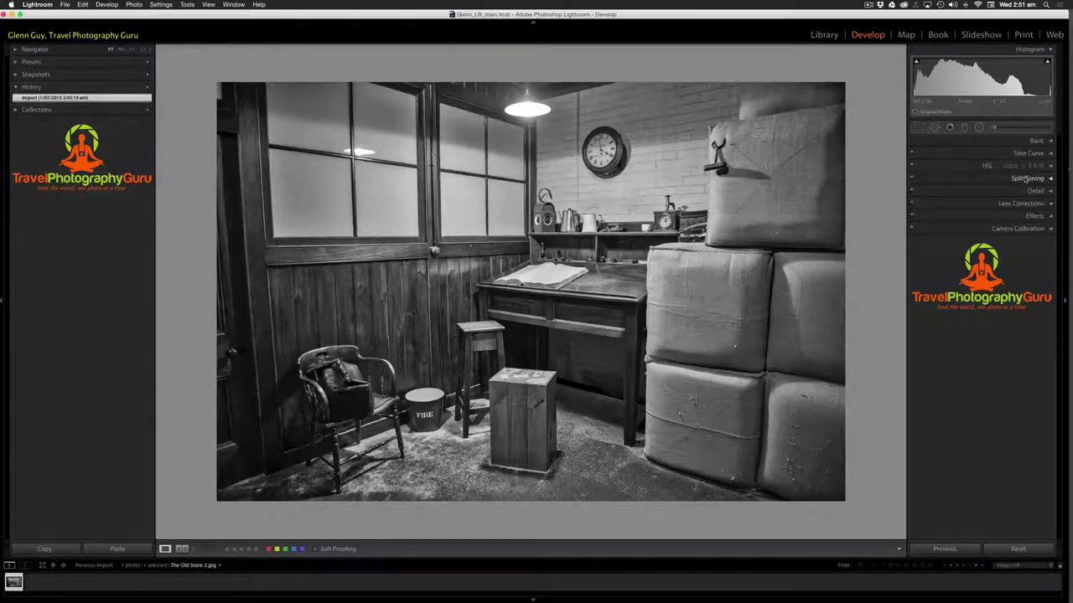
{"action": "left_click", "coordinate": [1026, 180]}
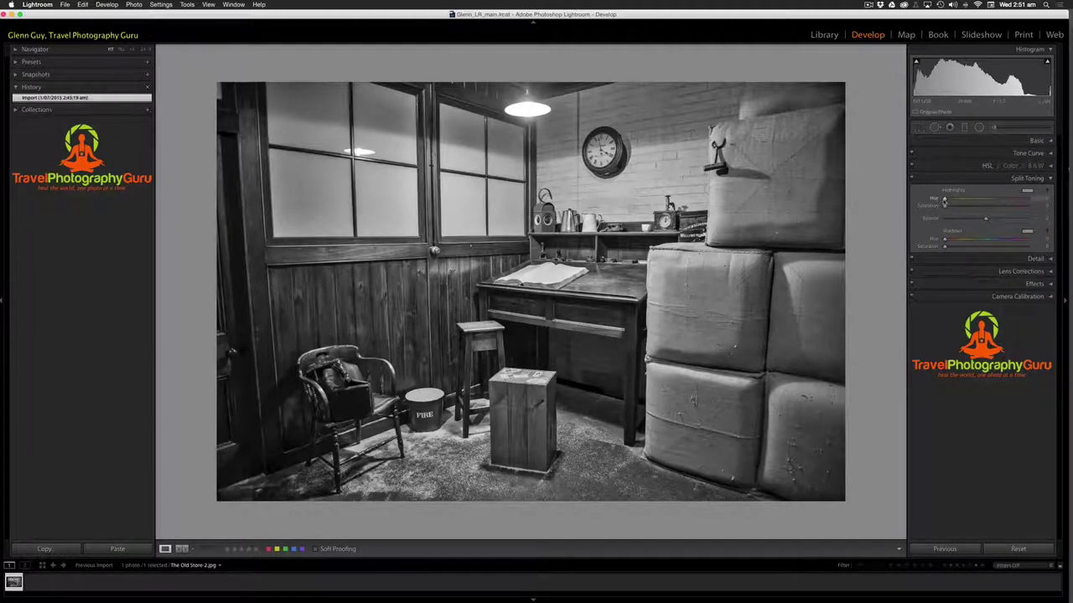
Try a Highlights Hue near 38, reset it to 0, and raise Highlights Saturation to about 61
{"action": "left_click_drag", "start_coordinate": [945, 202], "coordinate": [1018, 201]}
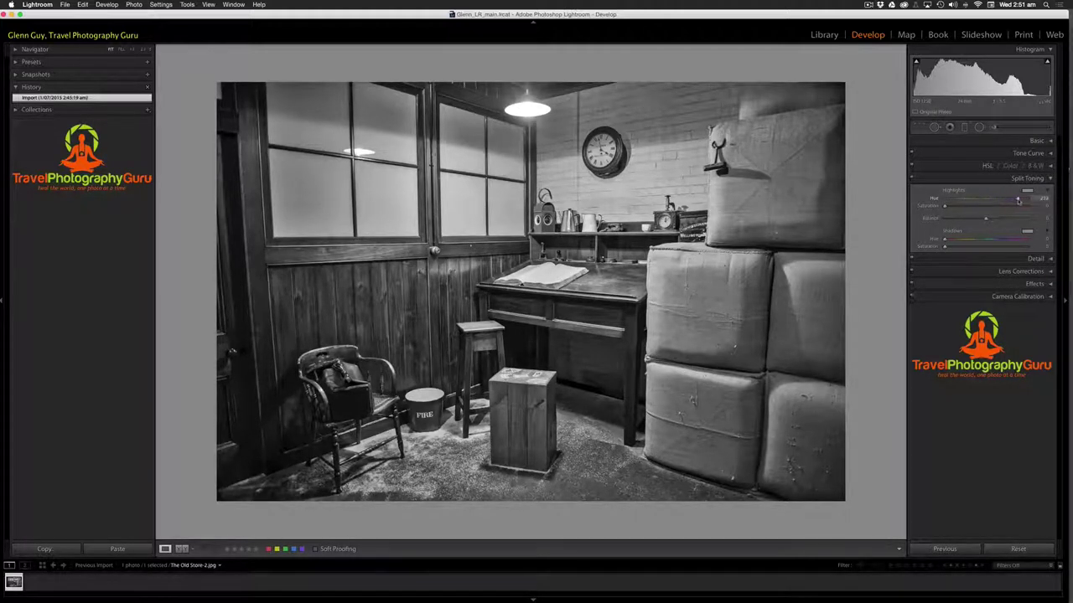
{"action": "double_click", "coordinate": [935, 199]}
{"action": "left_click_drag", "start_coordinate": [945, 207], "coordinate": [994, 207]}
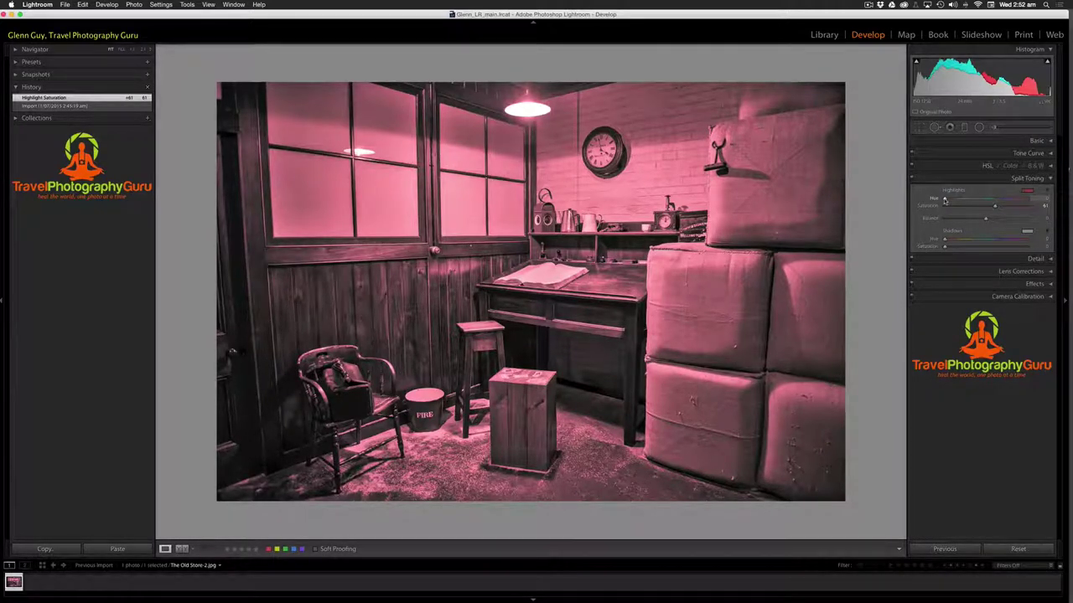
Raise Highlights Saturation to 64 and enter 42 as the Highlights Hue
{"action": "left_click_drag", "start_coordinate": [995, 206], "coordinate": [953, 198]}
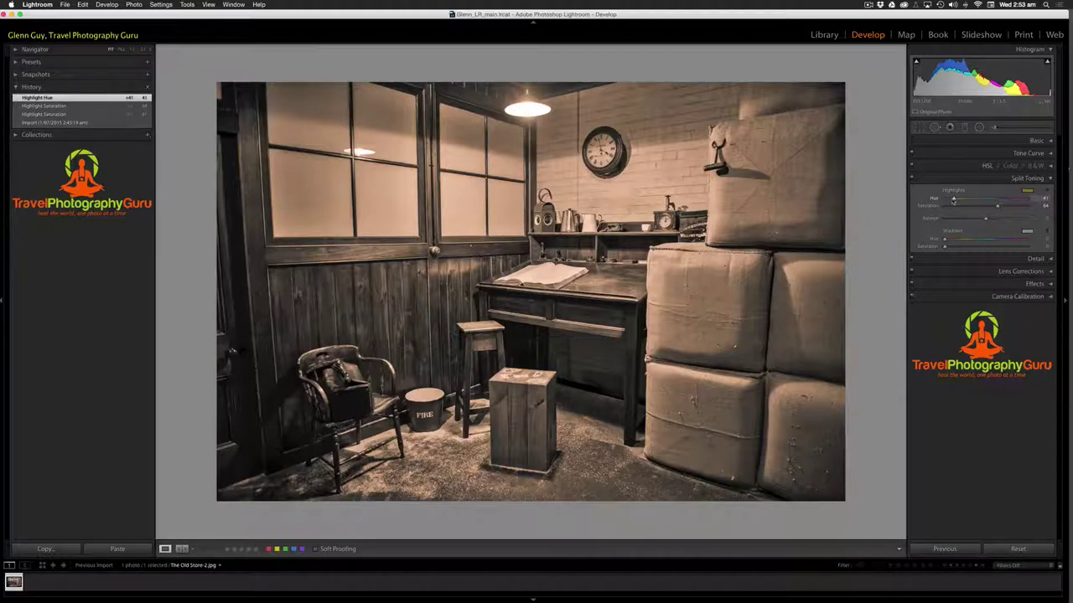
{"action": "left_click", "coordinate": [1044, 198]}
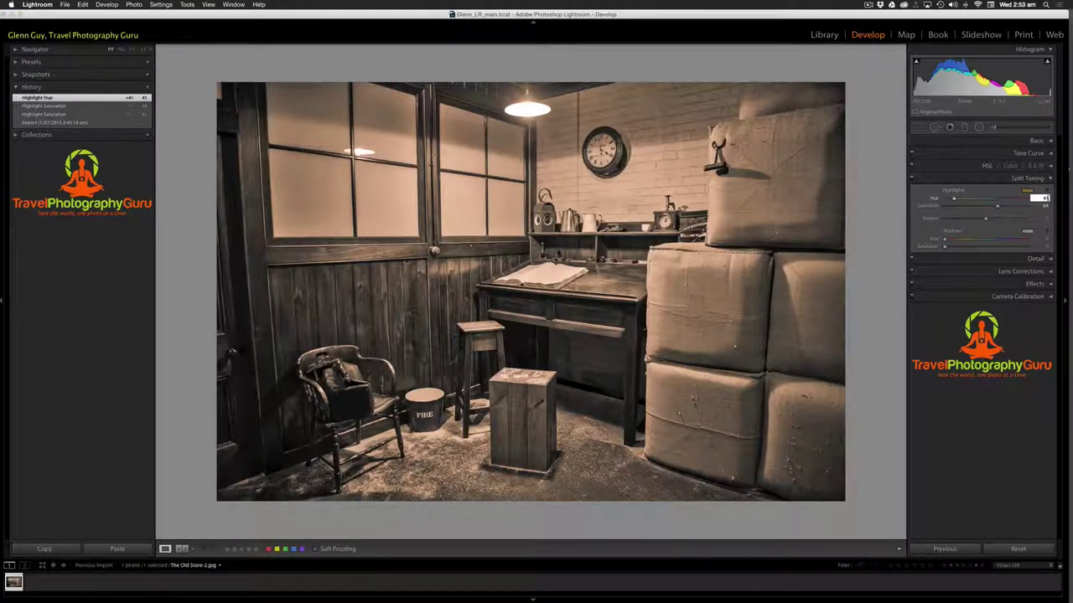
{"action": "key", "text": "BackSpace"}
{"action": "type", "text": "42"}
{"action": "key", "text": "Return"}
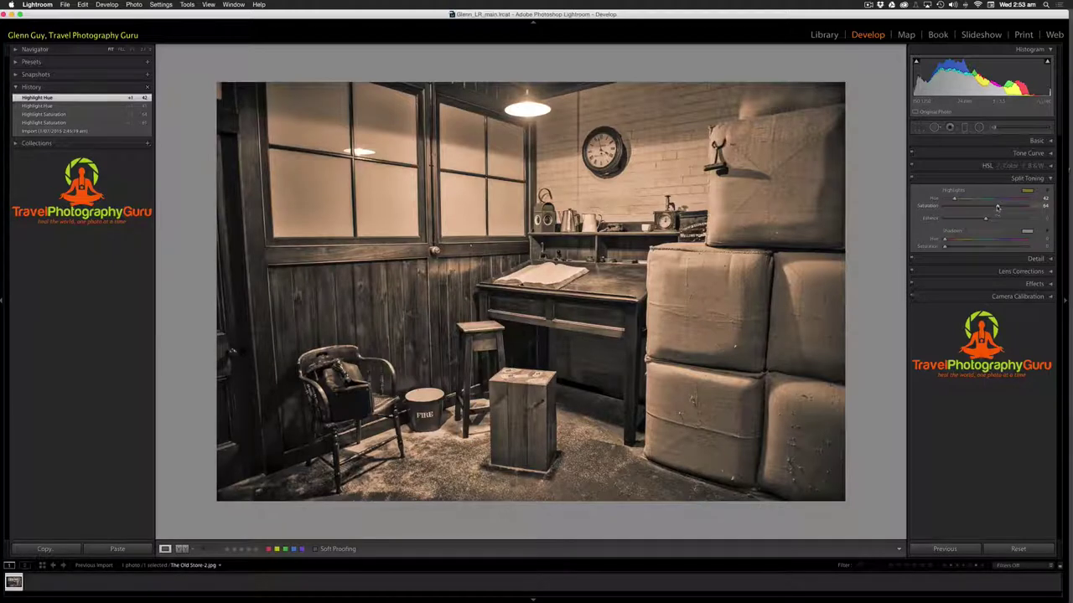
Ease Highlights Saturation to about 49 and give the shadows hue 42 at saturation 50
{"action": "left_click_drag", "start_coordinate": [996, 207], "coordinate": [971, 209]}
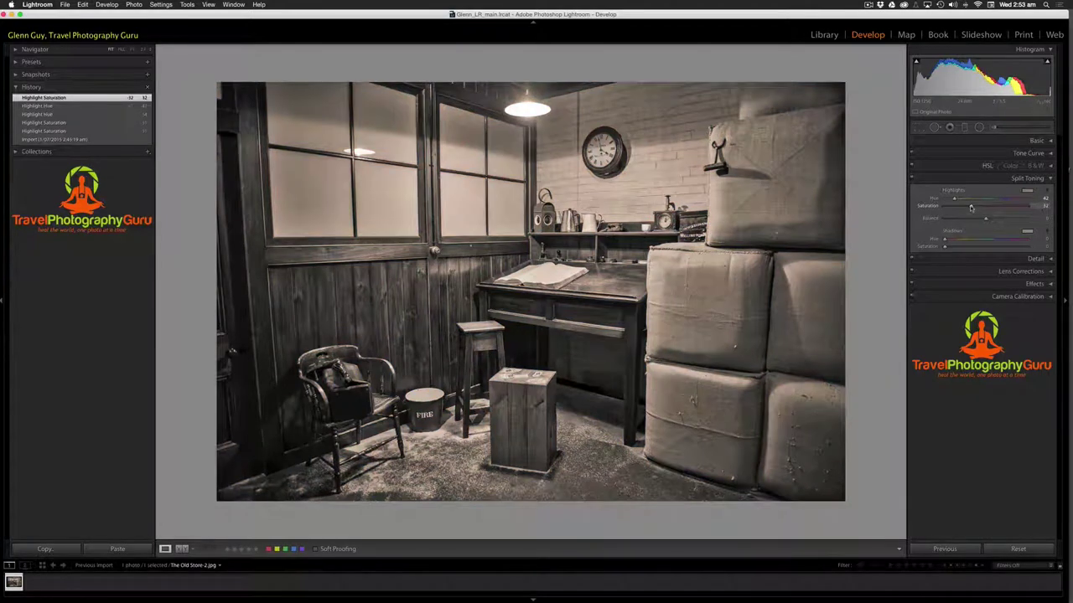
{"action": "left_click_drag", "start_coordinate": [971, 208], "coordinate": [982, 206]}
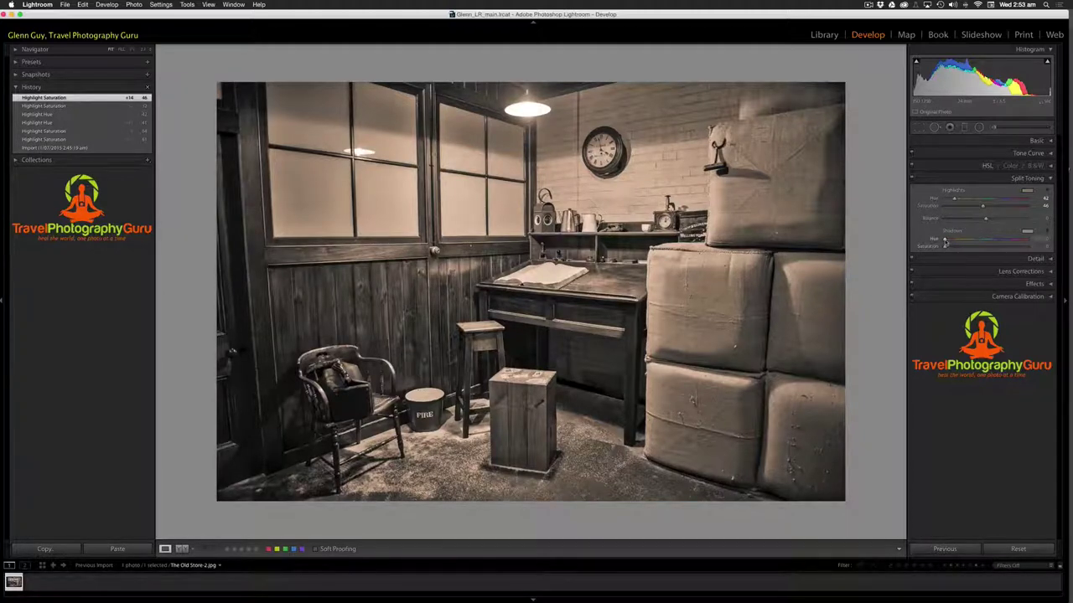
{"action": "left_click_drag", "start_coordinate": [944, 241], "coordinate": [953, 241]}
{"action": "left_click_drag", "start_coordinate": [953, 241], "coordinate": [955, 241]}
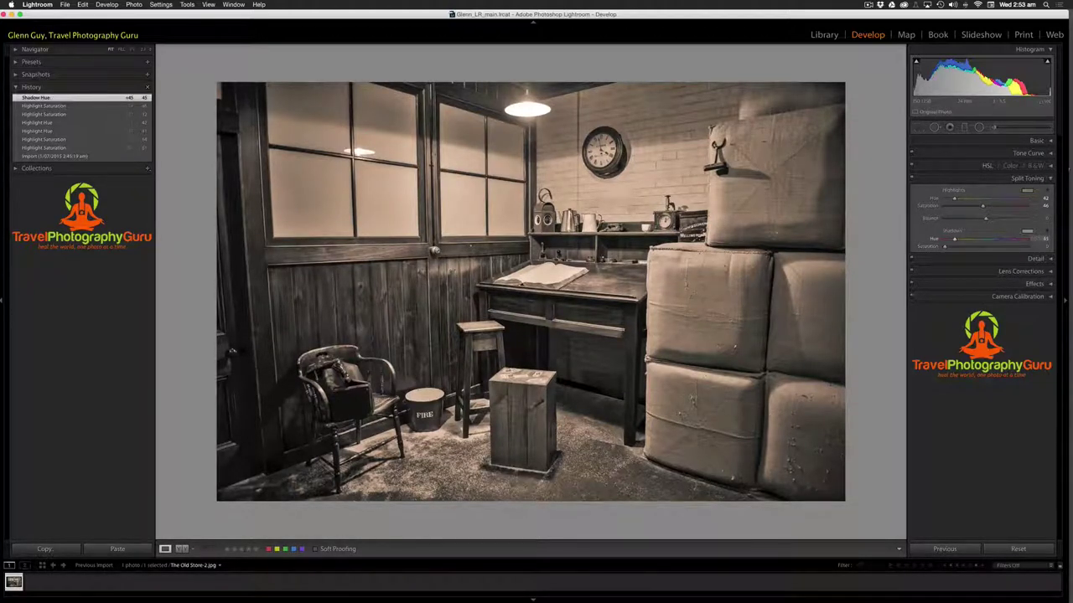
{"action": "left_click_drag", "start_coordinate": [954, 240], "coordinate": [986, 247]}
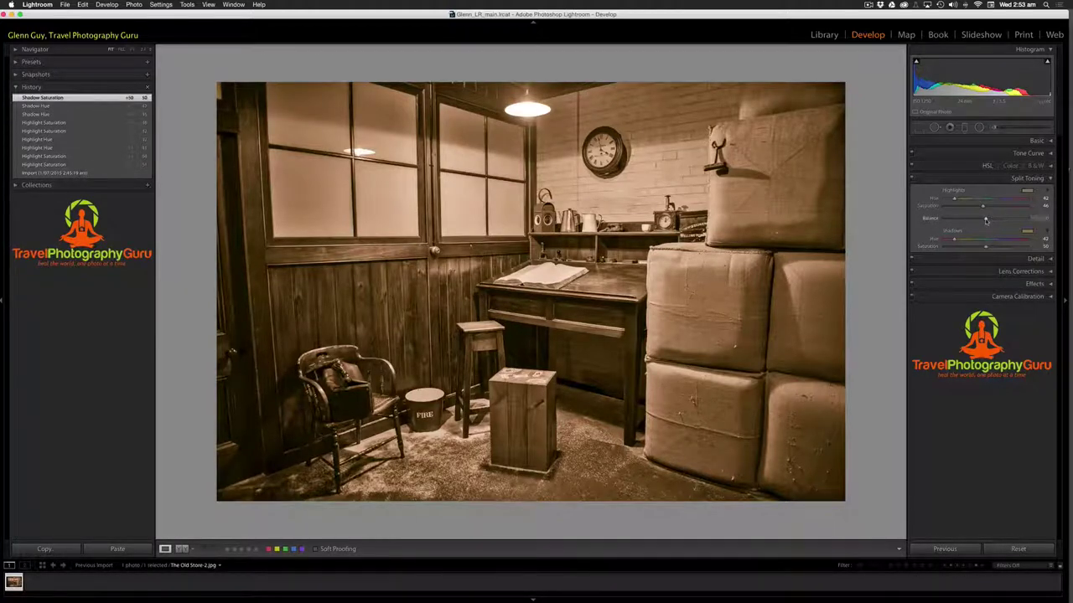
{"action": "left_click_drag", "start_coordinate": [983, 206], "coordinate": [984, 208]}
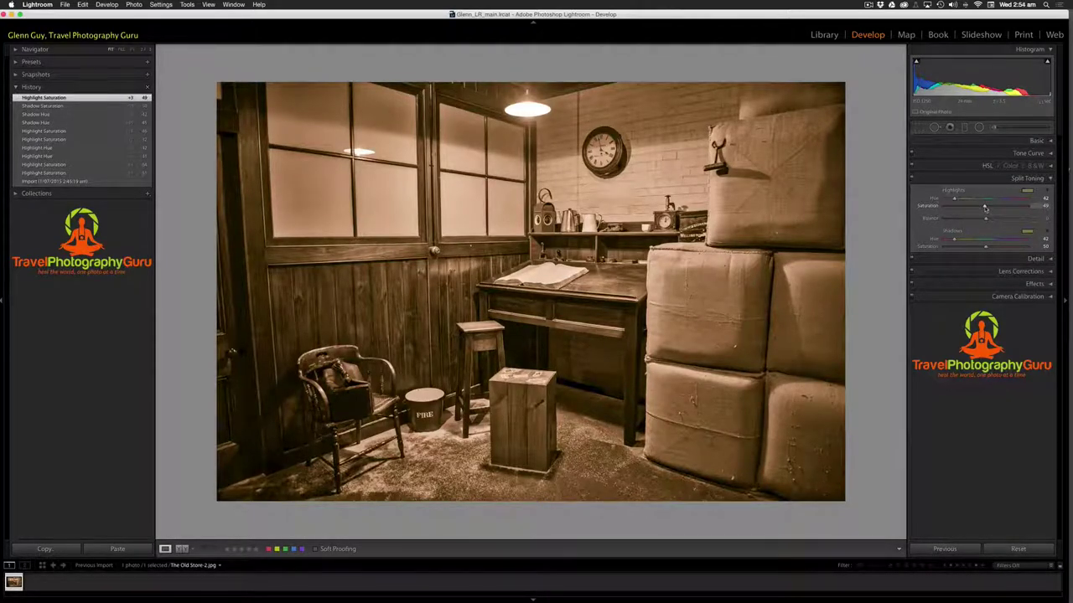
{"action": "key", "text": "backslash"}
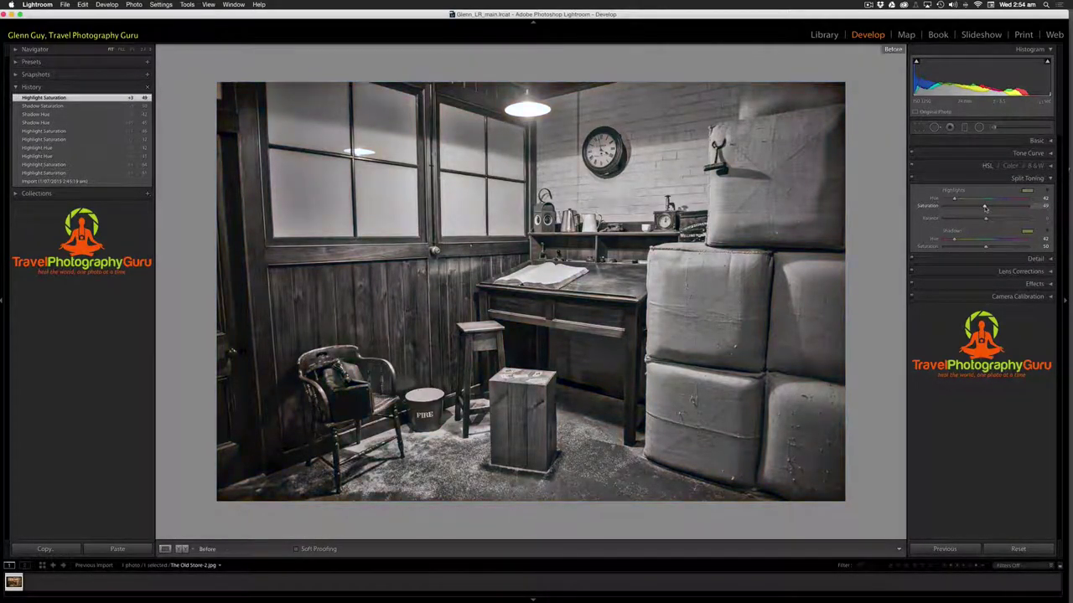
{"action": "key", "text": "backslash"}
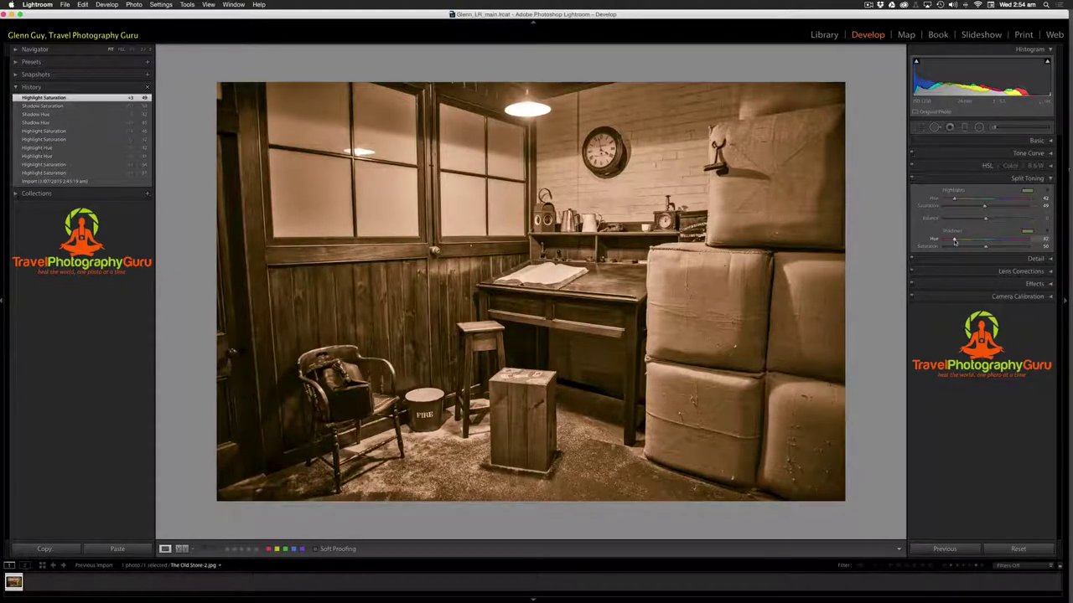
{"action": "left_click_drag", "start_coordinate": [953, 241], "coordinate": [951, 240]}
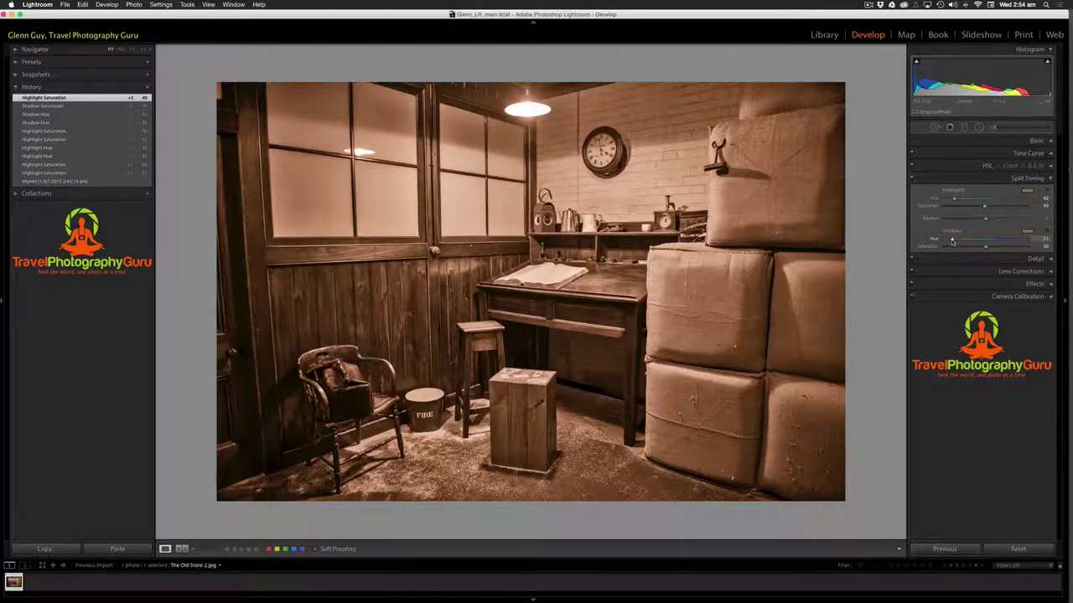
{"action": "left_click_drag", "start_coordinate": [951, 240], "coordinate": [951, 241]}
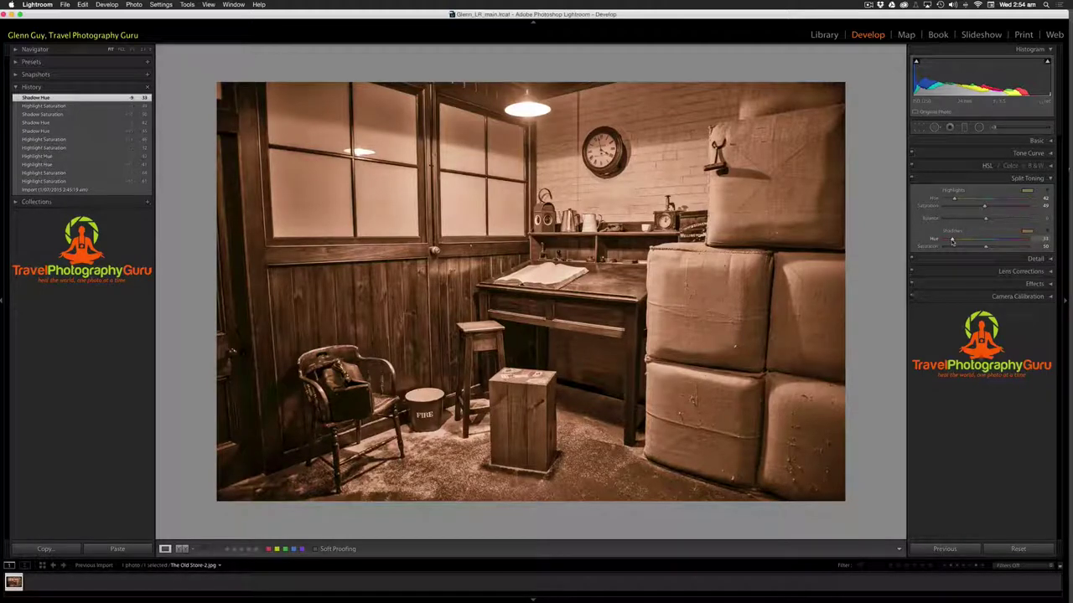
{"action": "left_click_drag", "start_coordinate": [952, 240], "coordinate": [950, 240]}
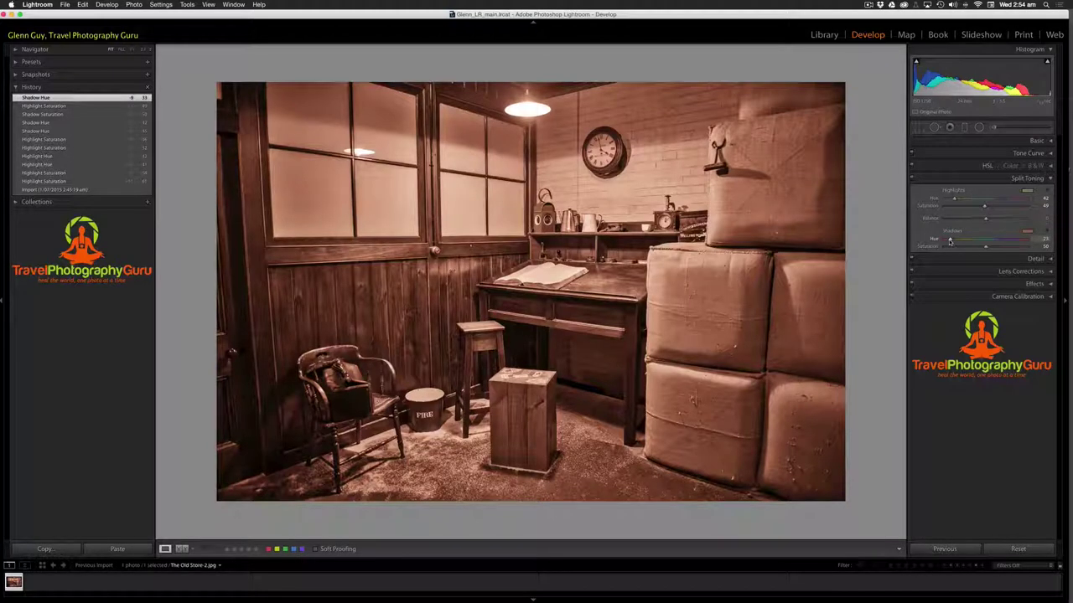
{"action": "left_click_drag", "start_coordinate": [949, 240], "coordinate": [951, 241]}
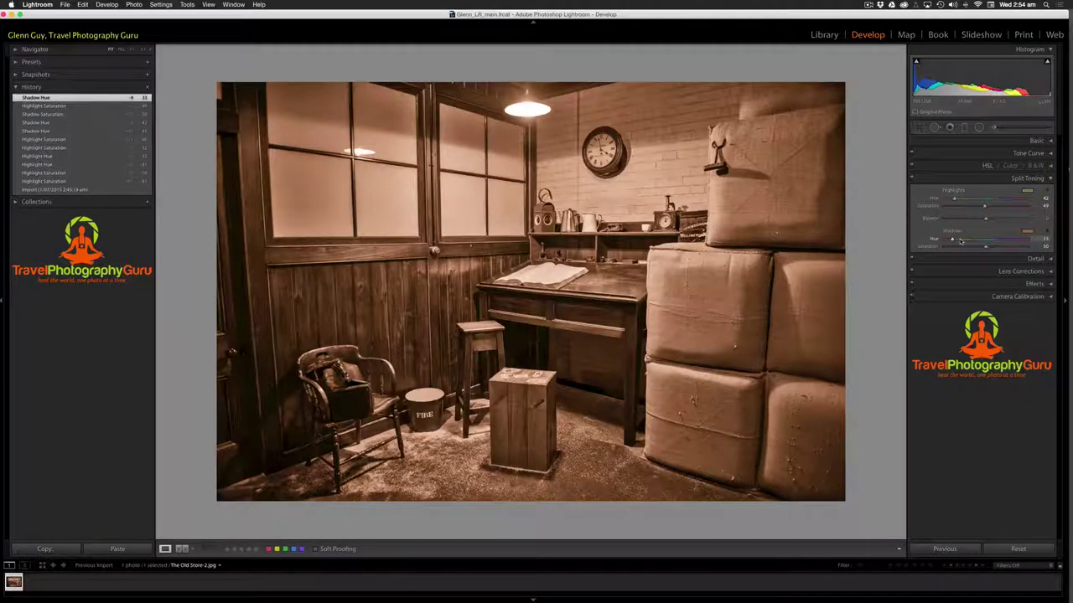
{"action": "left_click", "coordinate": [1043, 239]}
{"action": "type", "text": "42"}
{"action": "key", "text": "Return"}
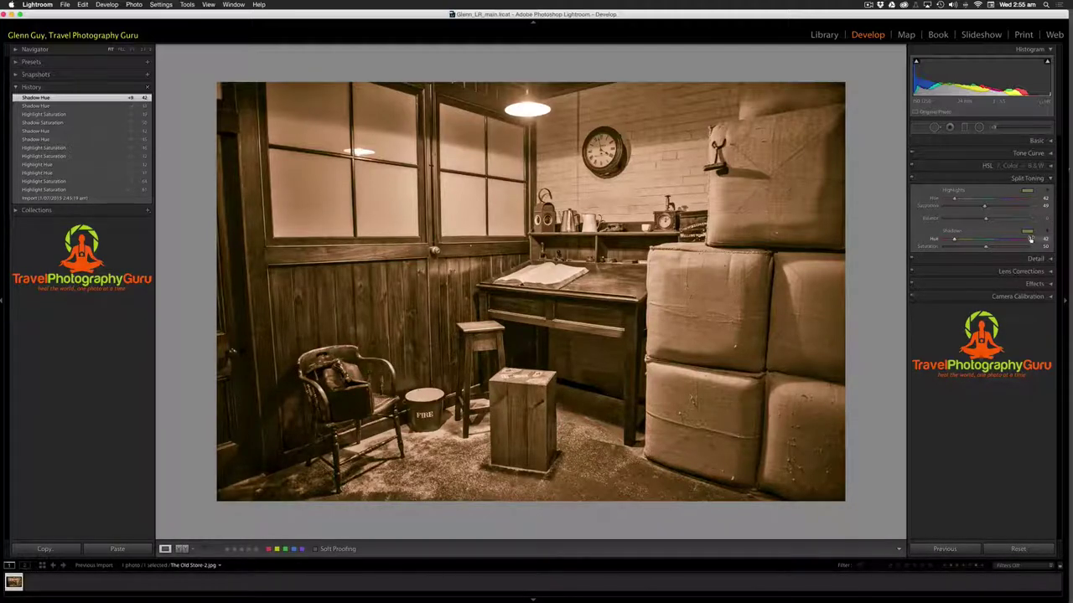
Set the Shadows Hue to 32 and raise the Highlights Hue to about 50
{"action": "left_click_drag", "start_coordinate": [1030, 239], "coordinate": [1031, 239]}
{"action": "key", "text": "Down"}
{"action": "key", "text": "Down"}
{"action": "key", "text": "Down"}
{"action": "key", "text": "Down"}
{"action": "key", "text": "Down"}
{"action": "key", "text": "Down"}
{"action": "key", "text": "Down"}
{"action": "key", "text": "Down"}
{"action": "key", "text": "Down"}
{"action": "key", "text": "Down"}
{"action": "key", "text": "Down"}
{"action": "key", "text": "Down"}
{"action": "key", "text": "Down"}
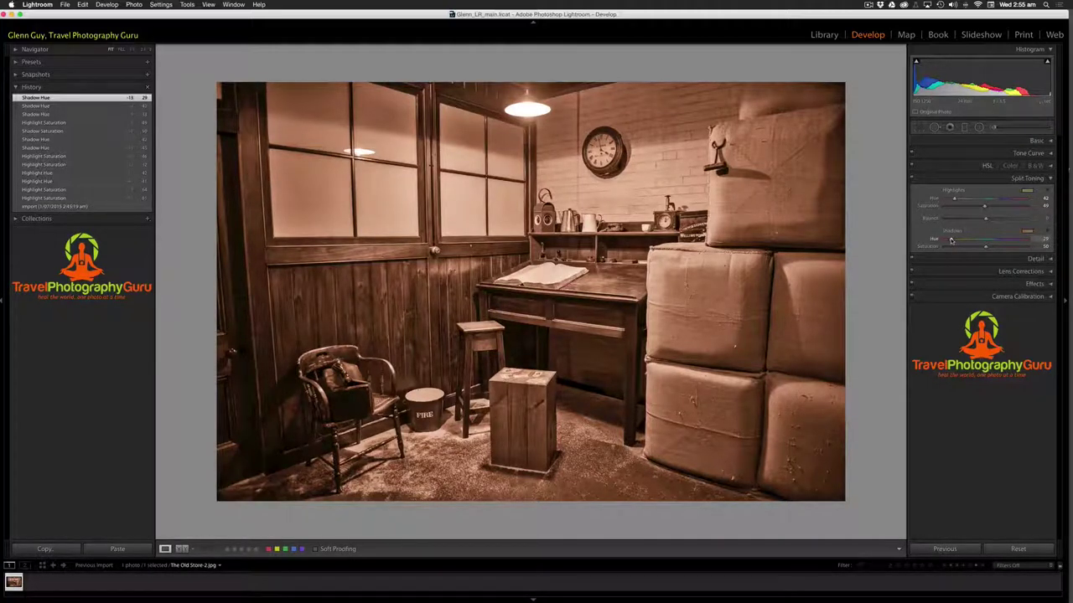
{"action": "key", "text": "Up"}
{"action": "key", "text": "Up"}
{"action": "key", "text": "Up"}
{"action": "key", "text": "Up"}
{"action": "key", "text": "Up"}
{"action": "key", "text": "Up"}
{"action": "key", "text": "Up"}
{"action": "key", "text": "Up"}
{"action": "key", "text": "Up"}
{"action": "key", "text": "Up"}
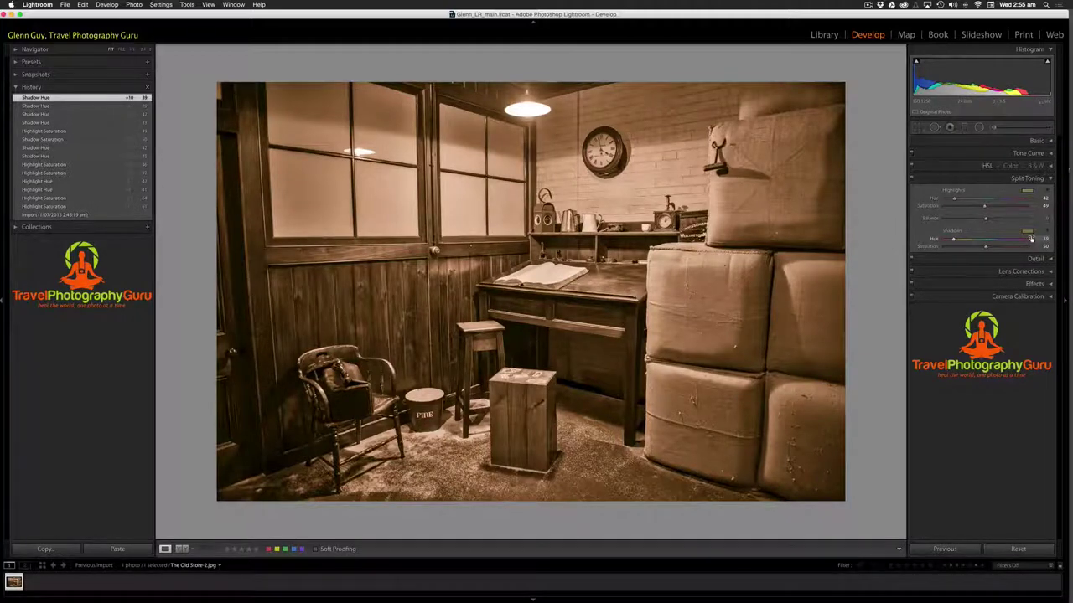
{"action": "key", "text": "Up"}
{"action": "key", "text": "Up"}
{"action": "key", "text": "Up"}
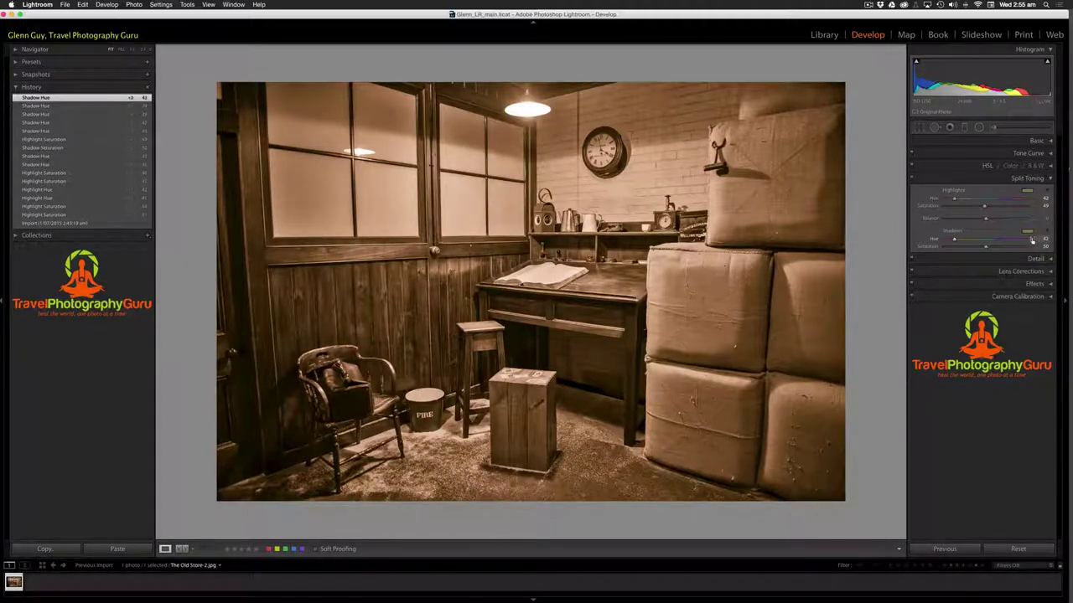
{"action": "left_click", "coordinate": [1032, 241]}
{"action": "left_click", "coordinate": [1039, 240]}
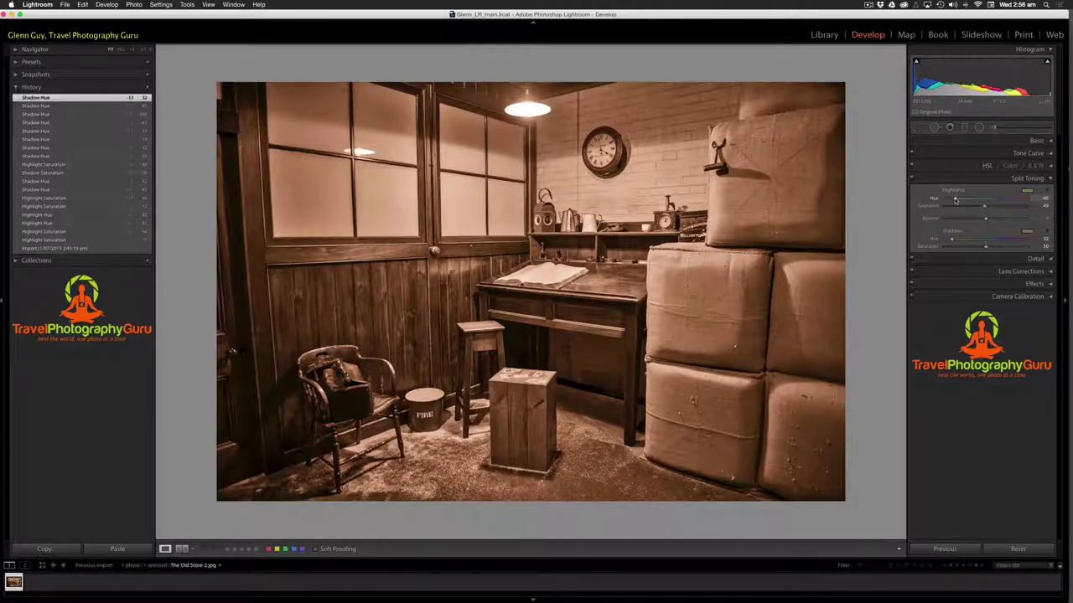
{"action": "left_click_drag", "start_coordinate": [955, 200], "coordinate": [956, 200]}
{"action": "left_click_drag", "start_coordinate": [956, 201], "coordinate": [1040, 198]}
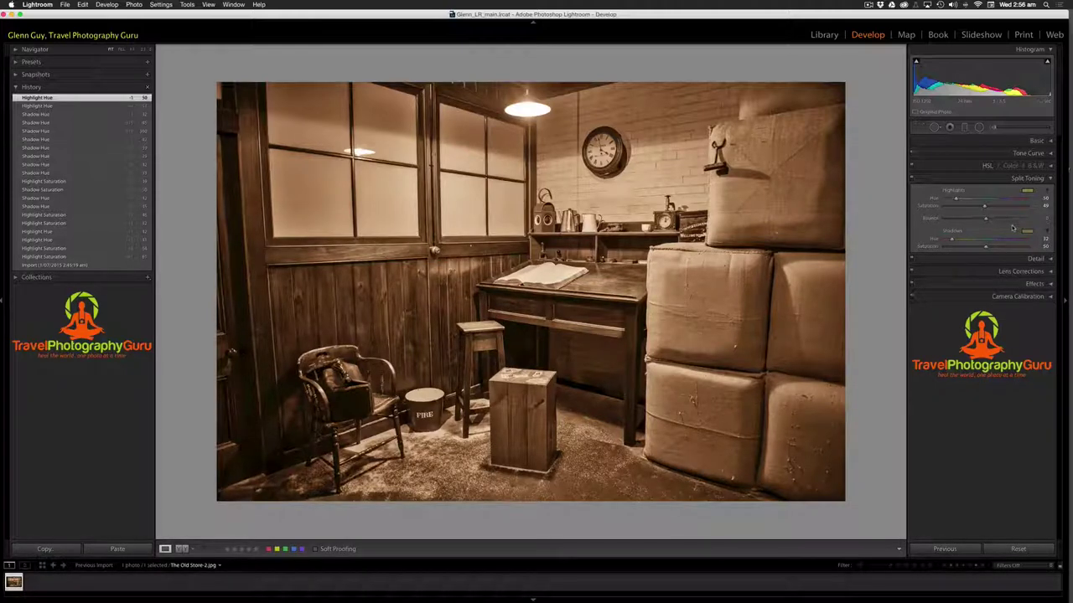
{"action": "key", "text": "backslash"}
{"action": "key", "text": "backslash"}
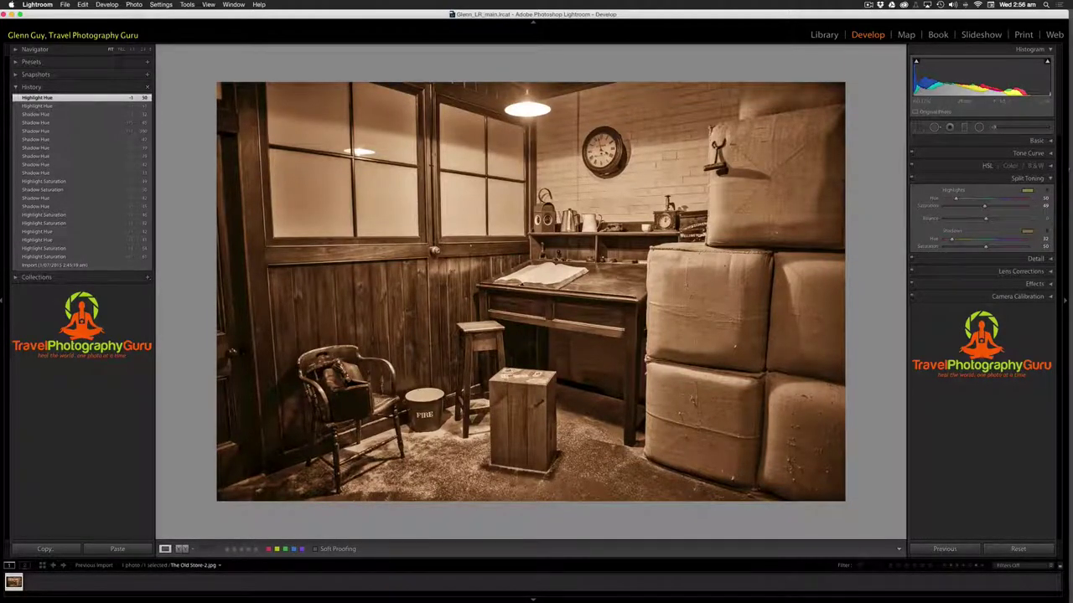
{"action": "left_click", "coordinate": [54, 264]}
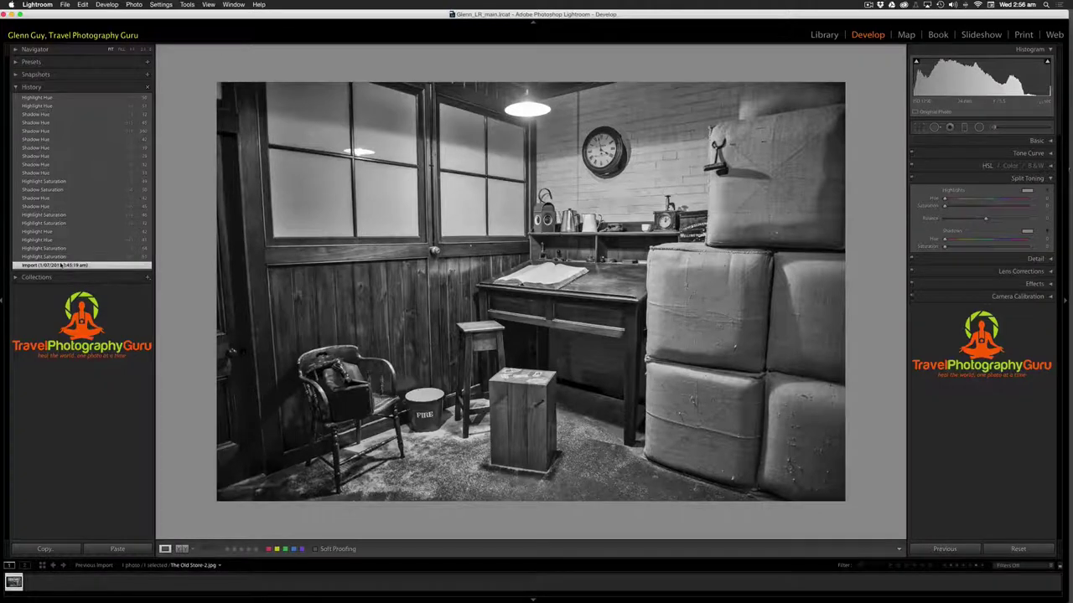
{"action": "left_click", "coordinate": [60, 98]}
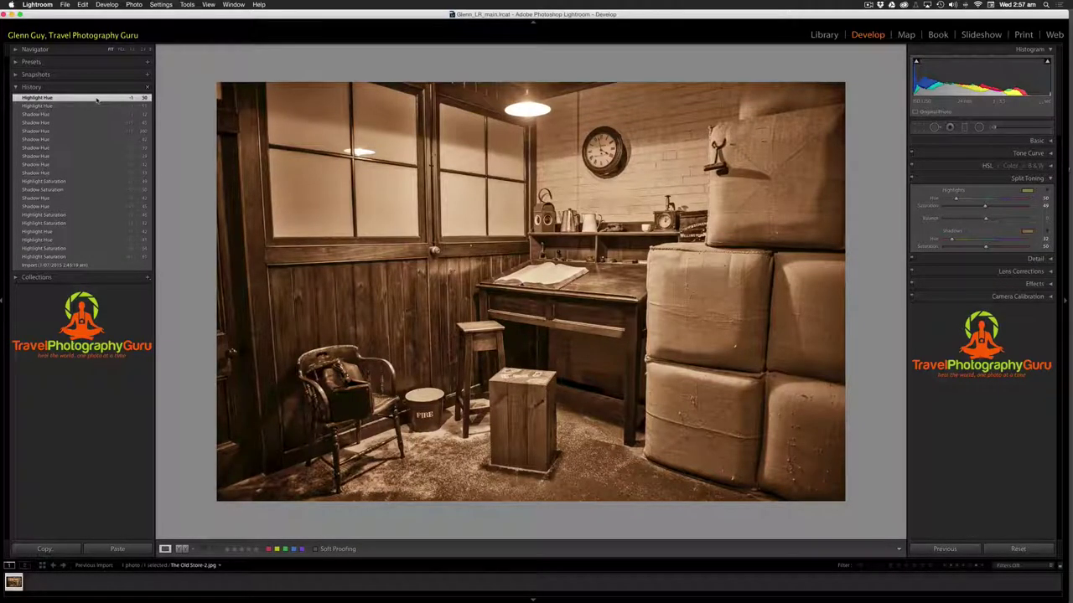
{"action": "key", "text": "super+l"}
{"action": "key", "text": "backslash"}
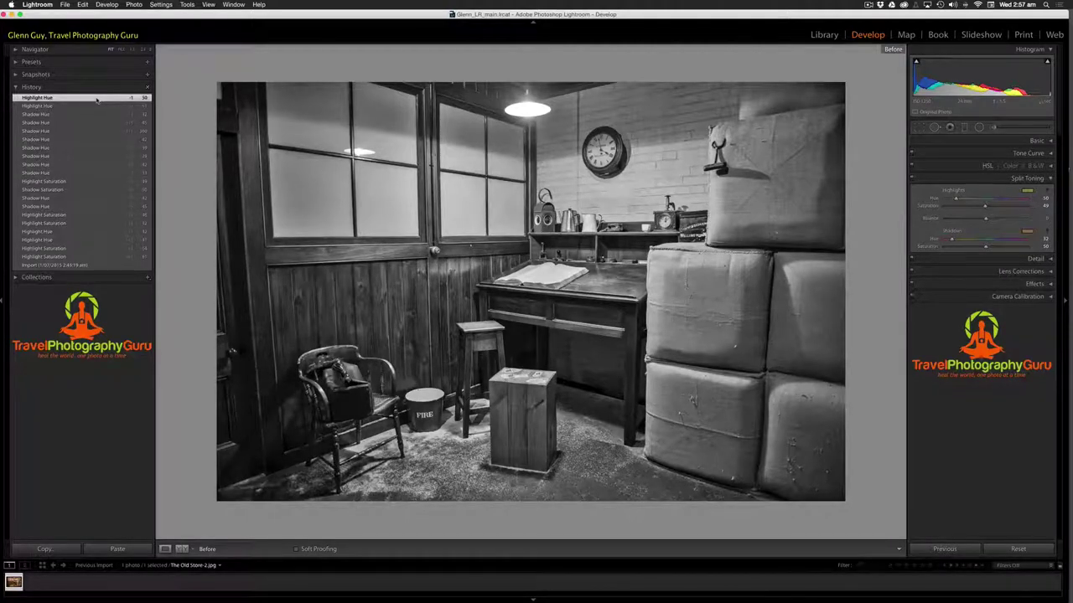
{"action": "key", "text": "backslash"}
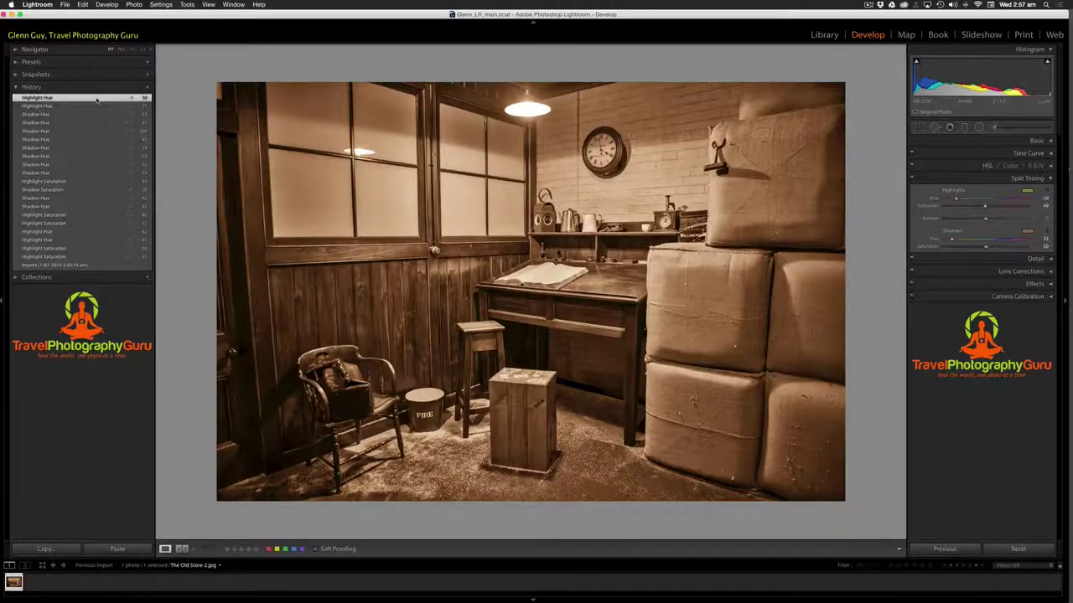
{"action": "key", "text": "backslash"}
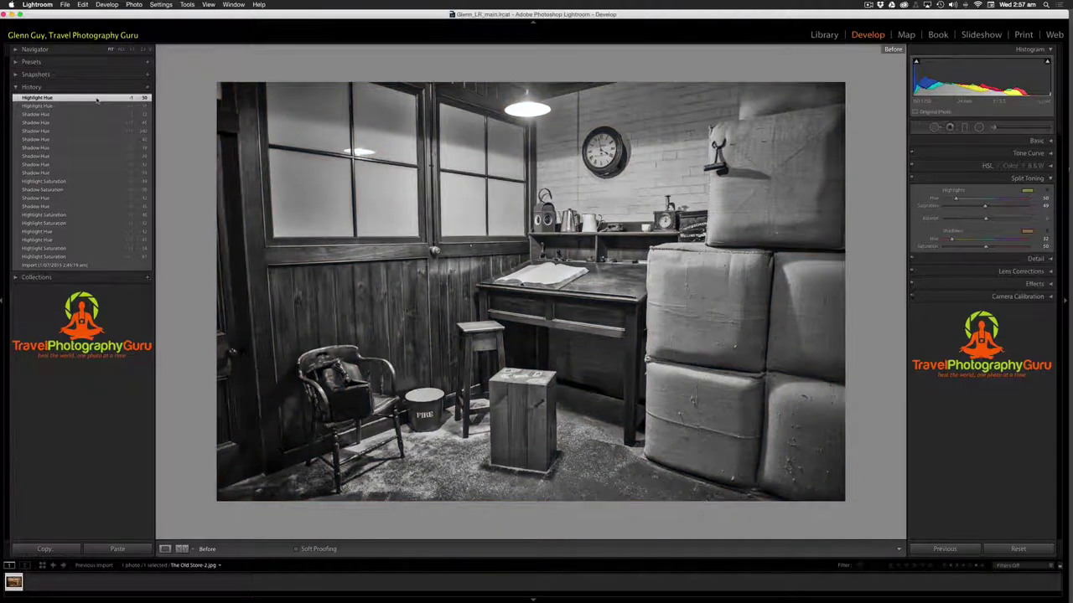
{"action": "key", "text": "backslash"}
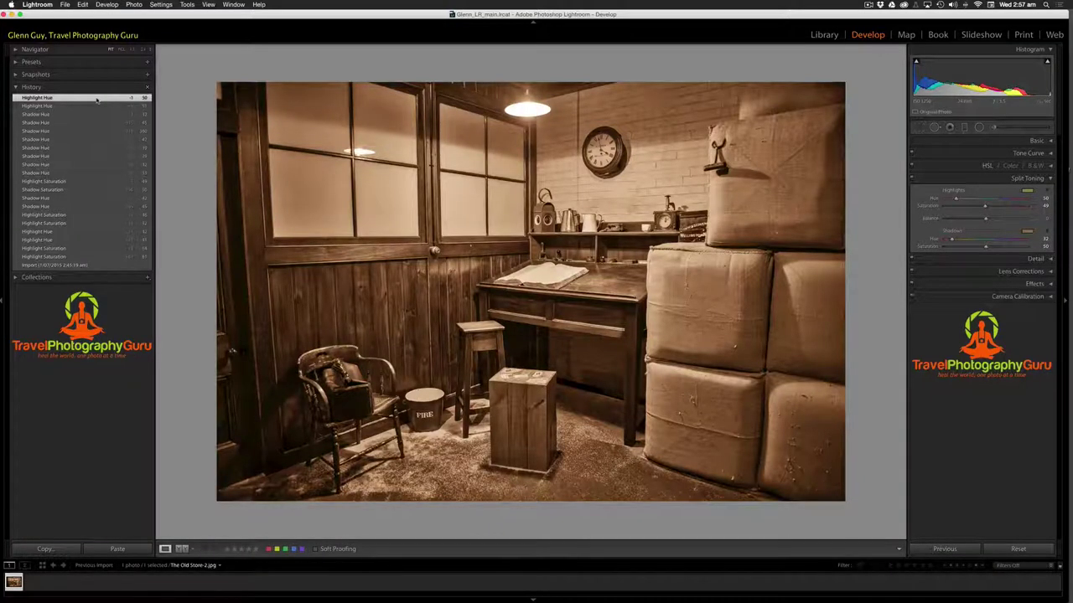
{"action": "key", "text": "backslash"}
{"action": "key", "text": "backslash"}
{"action": "key", "text": "backslash"}
{"action": "key", "text": "backslash"}
{"action": "key", "text": "backslash"}
{"action": "key", "text": "backslash"}
Lower both toning saturations to compare against the original, then restore highlights and shadows to 50
{"action": "left_click_drag", "start_coordinate": [984, 208], "coordinate": [959, 207]}
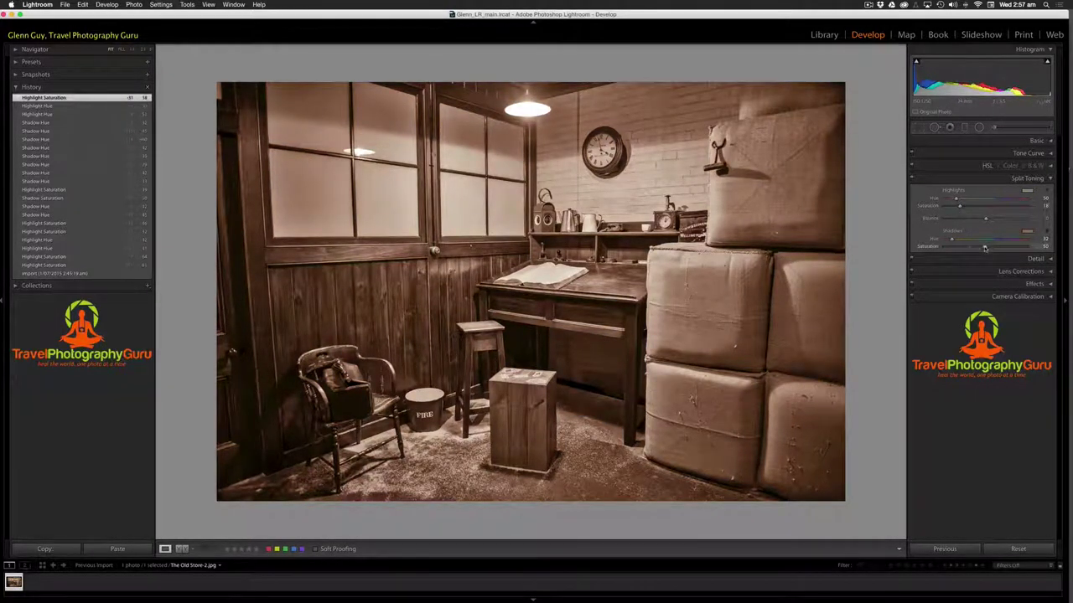
{"action": "left_click_drag", "start_coordinate": [986, 247], "coordinate": [954, 248]}
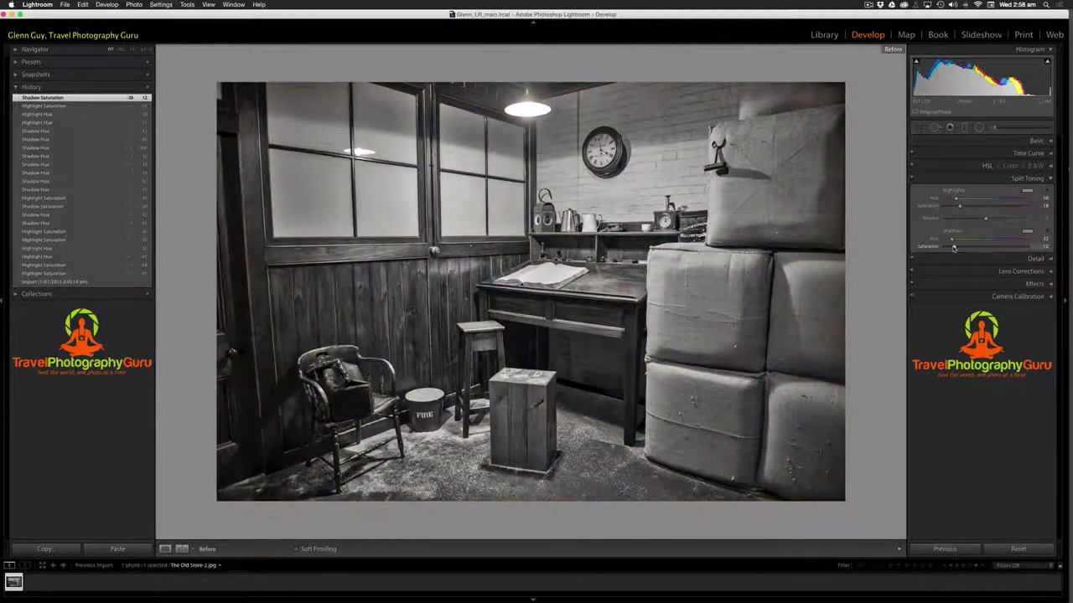
{"action": "key", "text": "backslash"}
{"action": "key", "text": "backslash"}
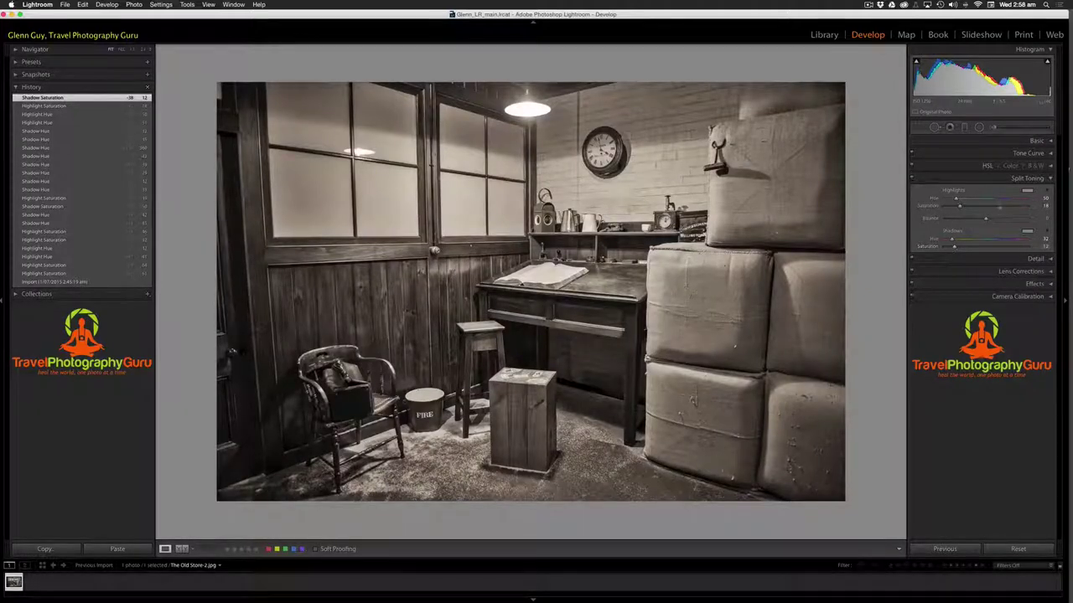
{"action": "left_click", "coordinate": [985, 206]}
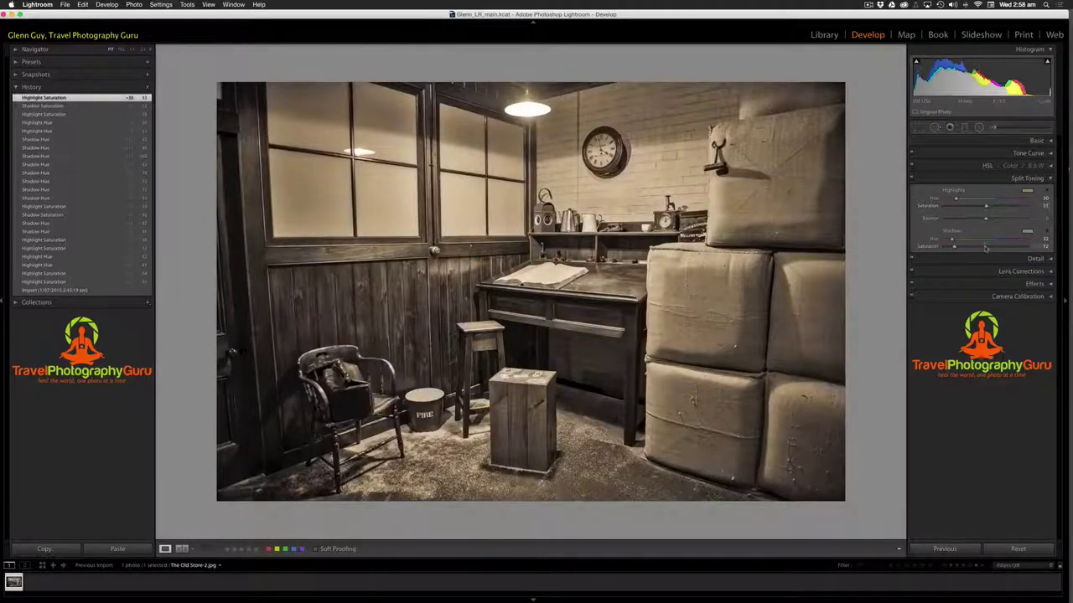
{"action": "left_click", "coordinate": [986, 246]}
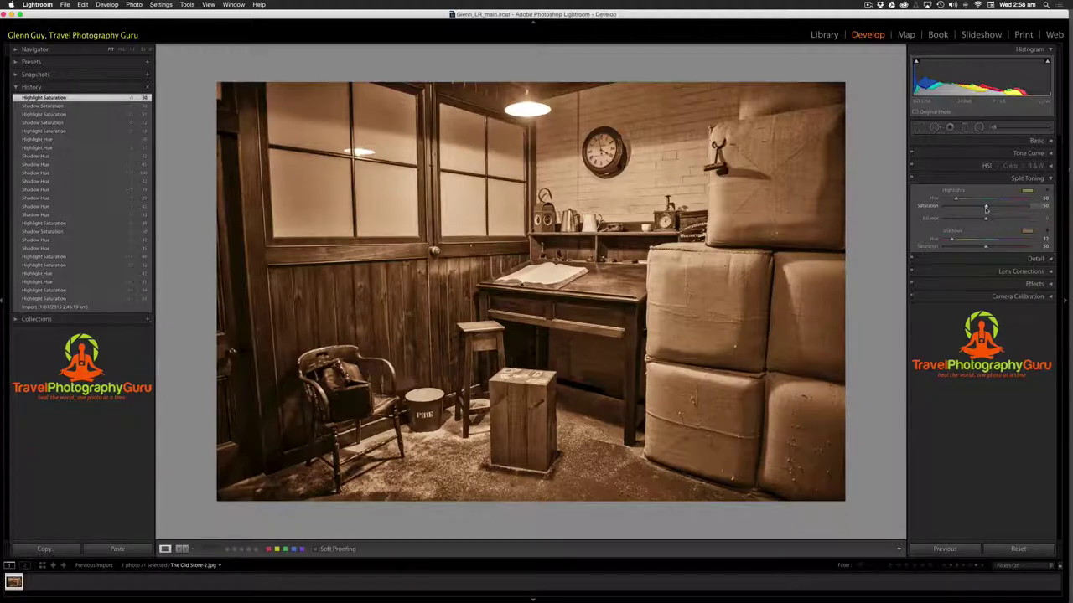
{"action": "key", "text": "backslash"}
{"action": "key", "text": "backslash"}
{"action": "key", "text": "backslash"}
{"action": "key", "text": "backslash"}
{"action": "key", "text": "backslash"}
{"action": "key", "text": "backslash"}
{"action": "left_click_drag", "start_coordinate": [986, 248], "coordinate": [1015, 248]}
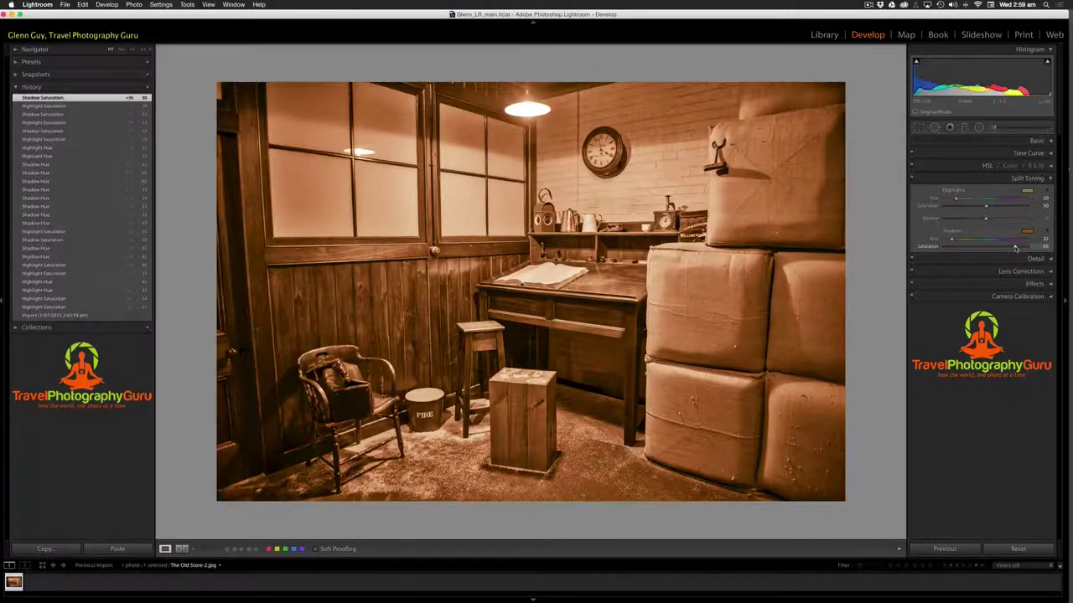
{"action": "double_click", "coordinate": [993, 248]}
{"action": "left_click_drag", "start_coordinate": [993, 248], "coordinate": [986, 248]}
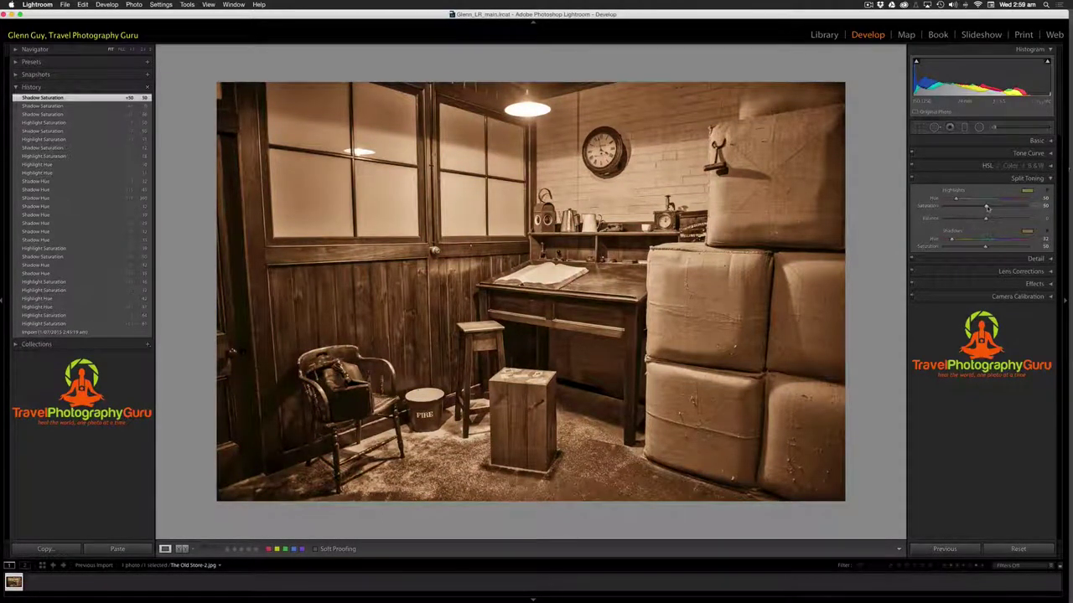
{"action": "mouse_move", "coordinate": [985, 207]}
{"action": "left_mouse_down"}
{"action": "mouse_move", "coordinate": [1023, 208]}
{"action": "mouse_move", "coordinate": [986, 208]}
{"action": "left_mouse_up"}
Move the split-toning Balance to -21 and compare before and after with backslash
{"action": "mouse_move", "coordinate": [986, 220]}
{"action": "left_mouse_down"}
{"action": "mouse_move", "coordinate": [942, 222]}
{"action": "mouse_move", "coordinate": [1043, 224]}
{"action": "mouse_move", "coordinate": [975, 222]}
{"action": "left_mouse_up"}
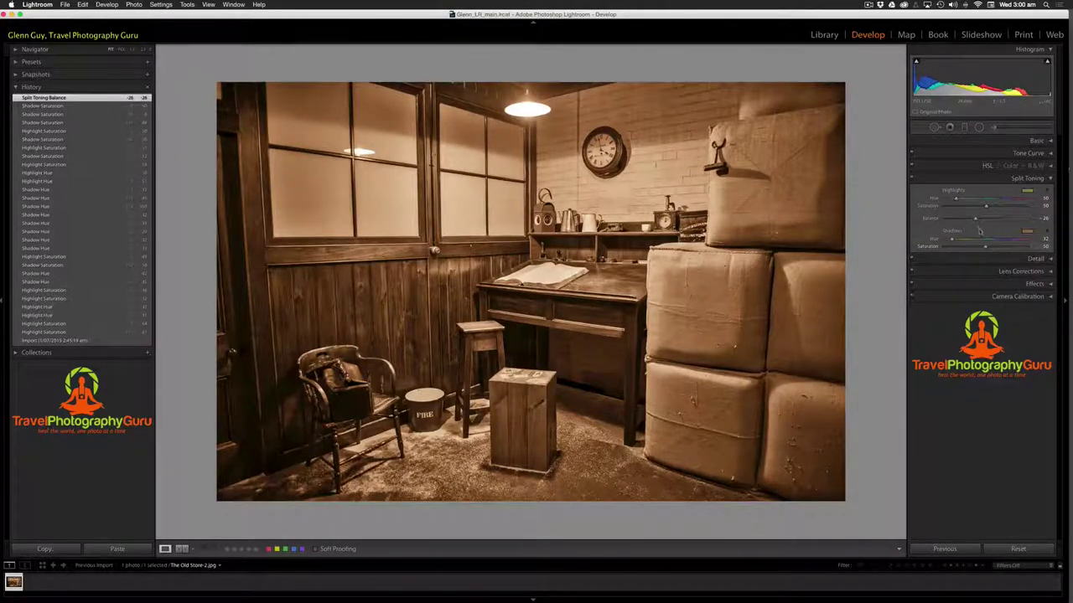
{"action": "mouse_move", "coordinate": [975, 219]}
{"action": "left_mouse_down"}
{"action": "mouse_move", "coordinate": [1009, 222]}
{"action": "mouse_move", "coordinate": [977, 223]}
{"action": "left_mouse_up"}
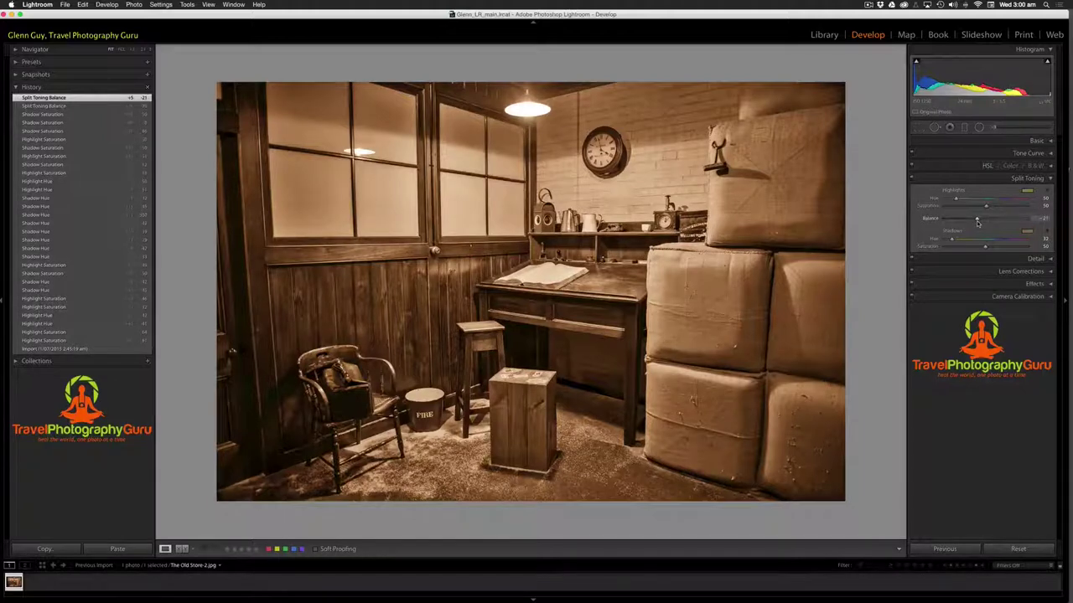
{"action": "key", "text": "backslash"}
{"action": "key", "text": "backslash"}
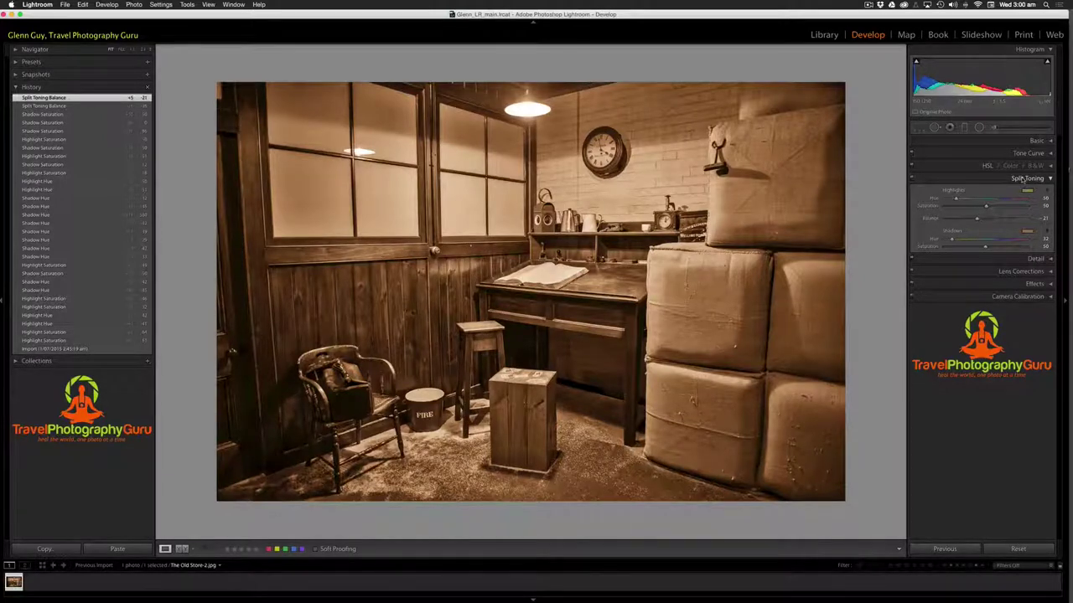
Collapse the Split Toning panel and expand the Effects panel
{"action": "left_click", "coordinate": [1024, 179]}
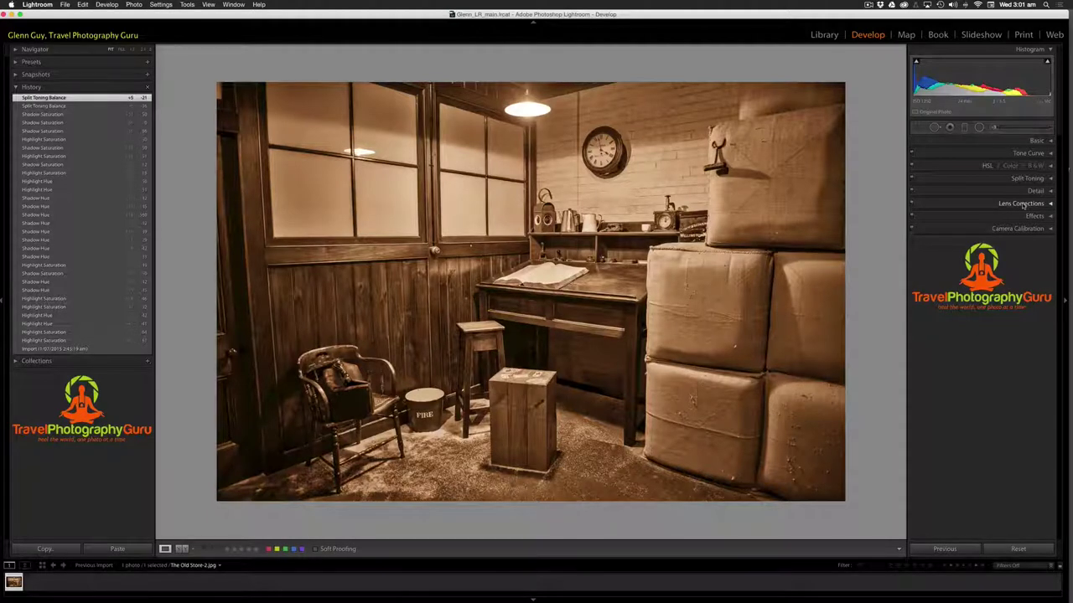
{"action": "left_click", "coordinate": [1032, 217]}
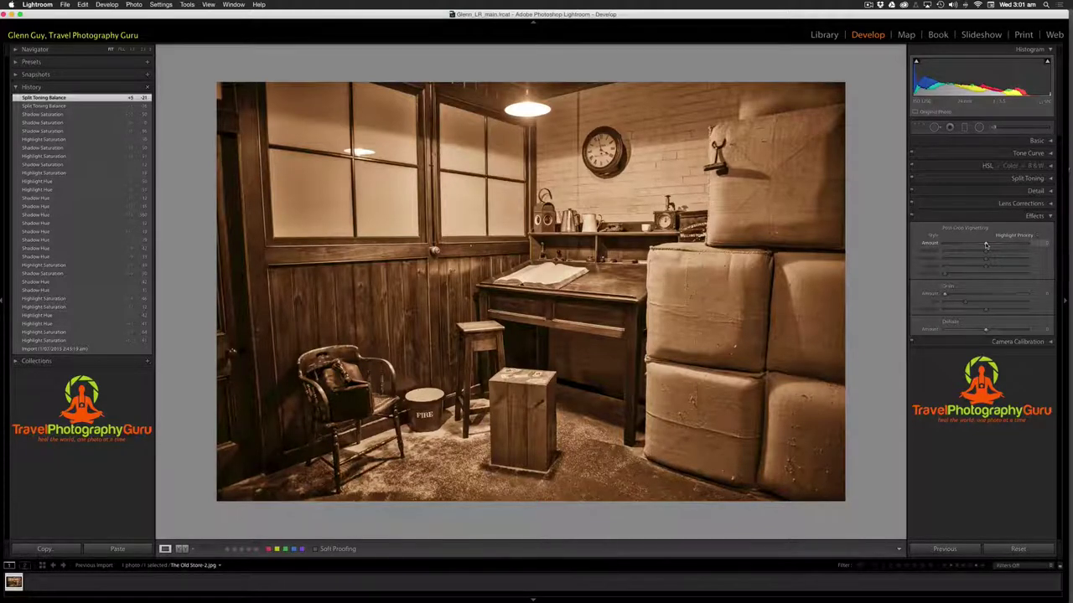
Set the Post-Crop Vignetting Amount to -100 and Midpoint to 0
{"action": "left_click_drag", "start_coordinate": [986, 245], "coordinate": [924, 245]}
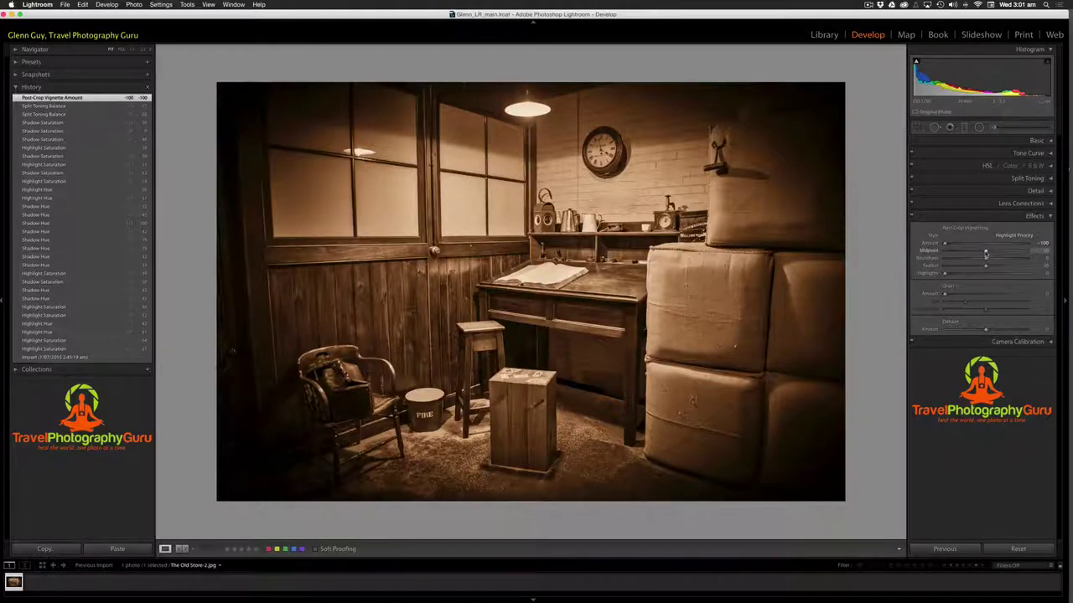
{"action": "left_click_drag", "start_coordinate": [985, 253], "coordinate": [944, 252]}
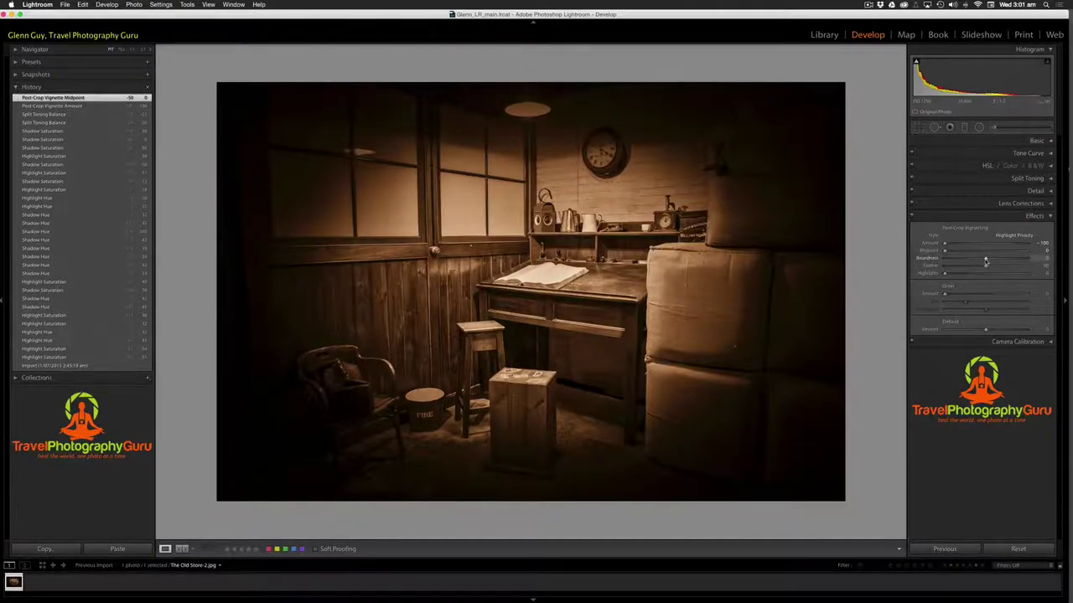
Set vignette Roundness to +70 and raise Feather to about 83
{"action": "left_click_drag", "start_coordinate": [986, 261], "coordinate": [1009, 262]}
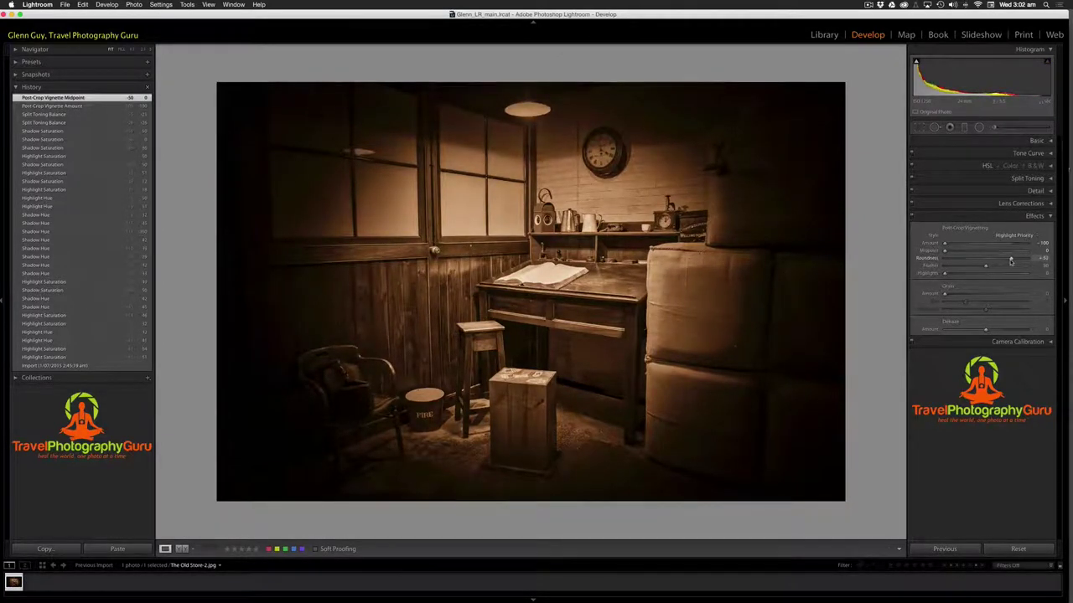
{"action": "left_click_drag", "start_coordinate": [1010, 261], "coordinate": [945, 268]}
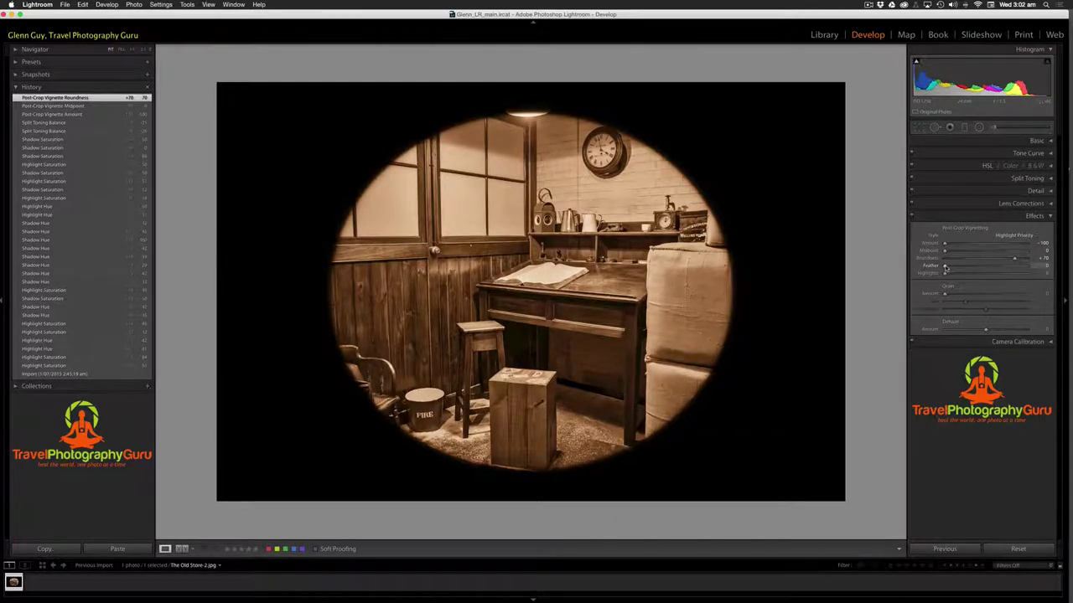
{"action": "left_click_drag", "start_coordinate": [945, 267], "coordinate": [945, 244]}
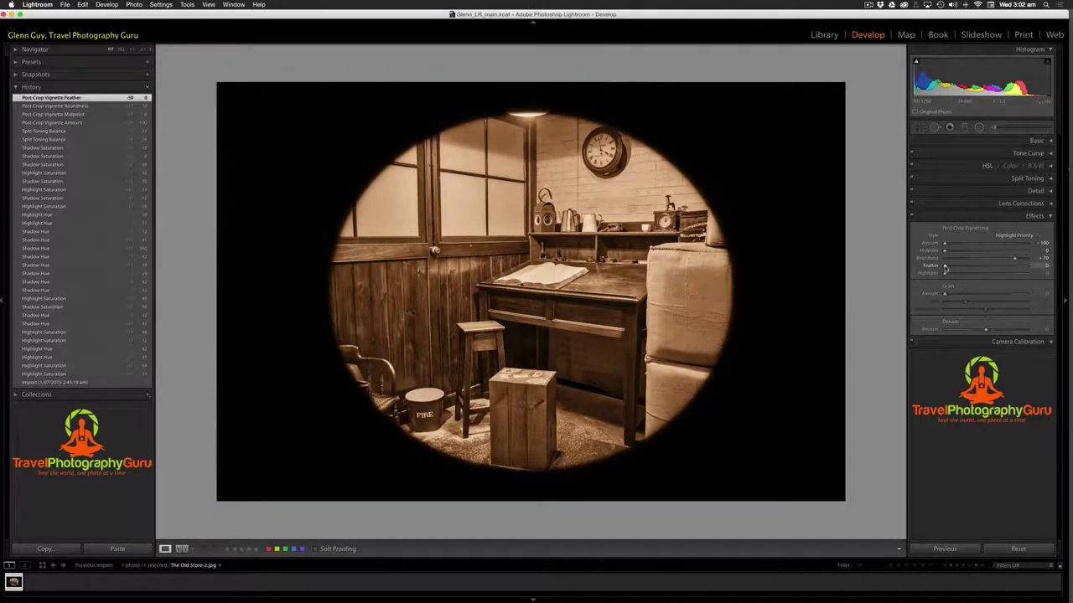
{"action": "left_click_drag", "start_coordinate": [944, 266], "coordinate": [1001, 266]}
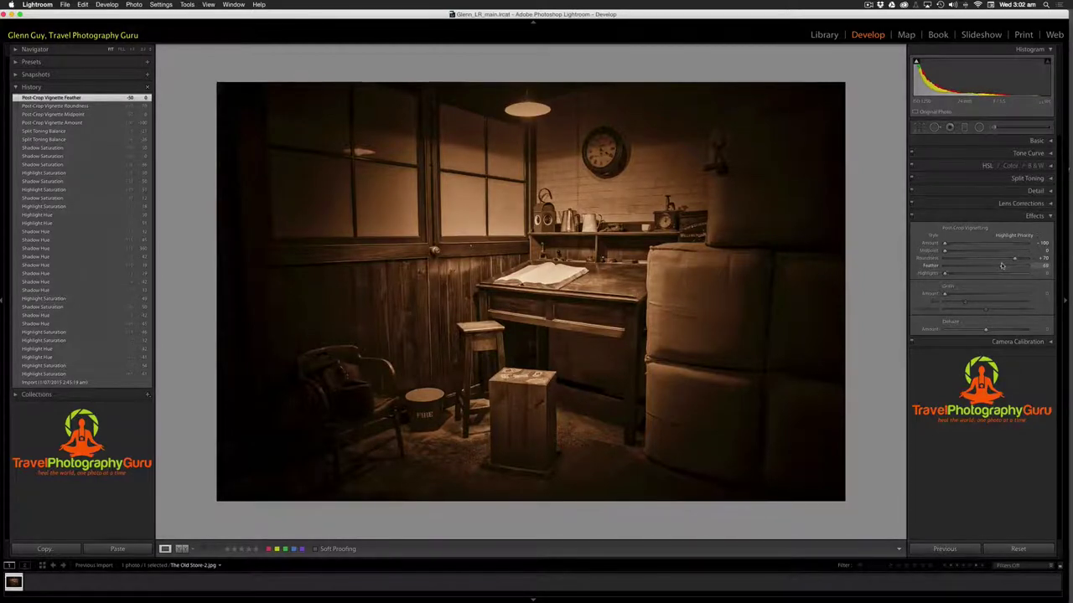
Set the post-crop vignette Feather to 70 and Amount to -21
{"action": "left_click_drag", "start_coordinate": [1001, 266], "coordinate": [1002, 268]}
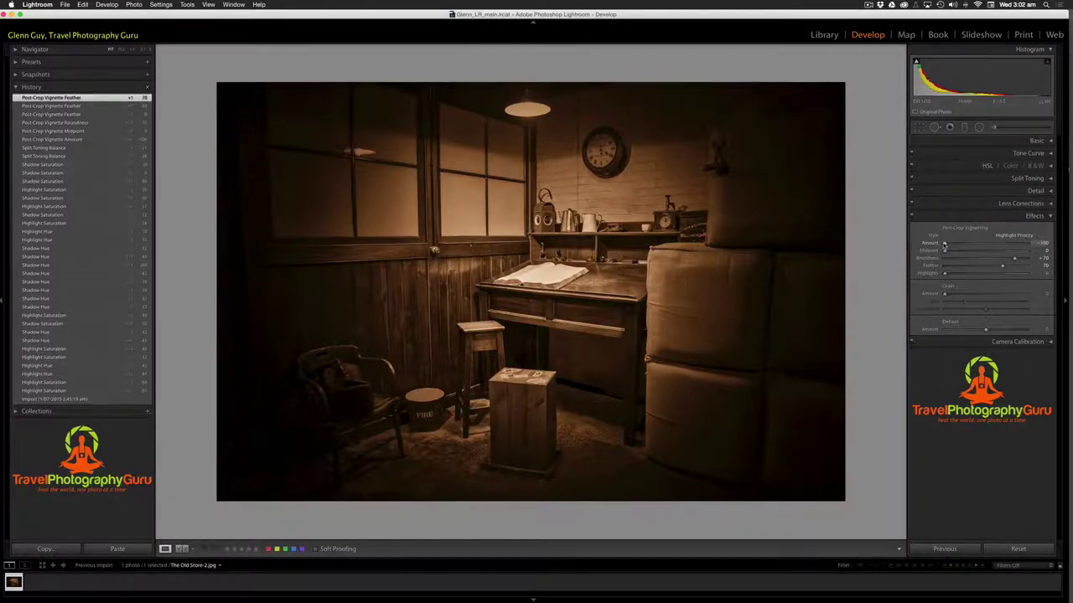
{"action": "left_click_drag", "start_coordinate": [944, 244], "coordinate": [976, 245]}
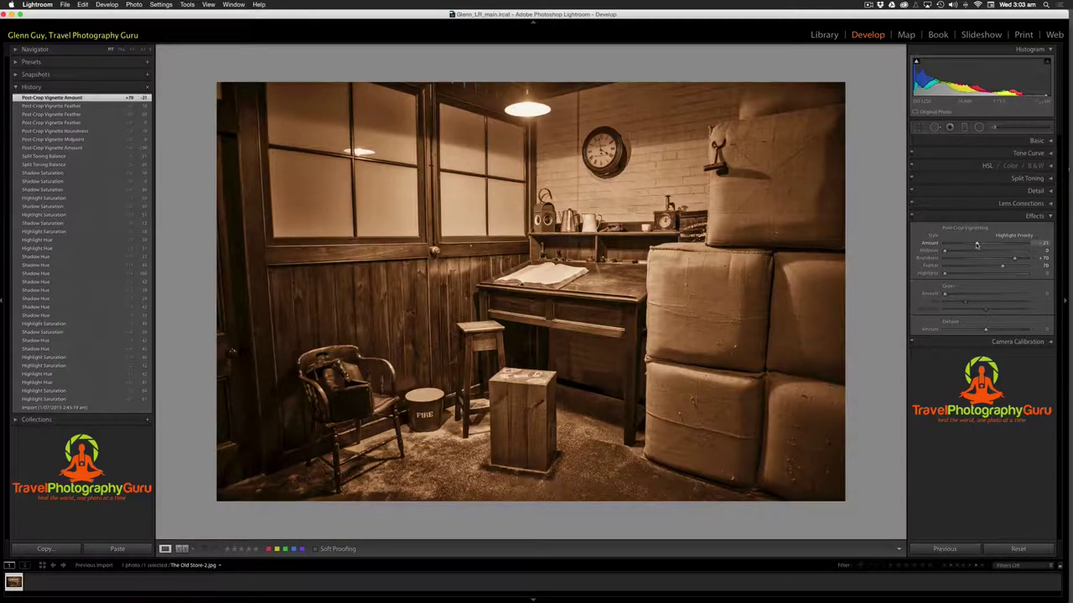
{"action": "left_click", "coordinate": [912, 216]}
{"action": "left_click", "coordinate": [912, 217]}
{"action": "left_click", "coordinate": [912, 216]}
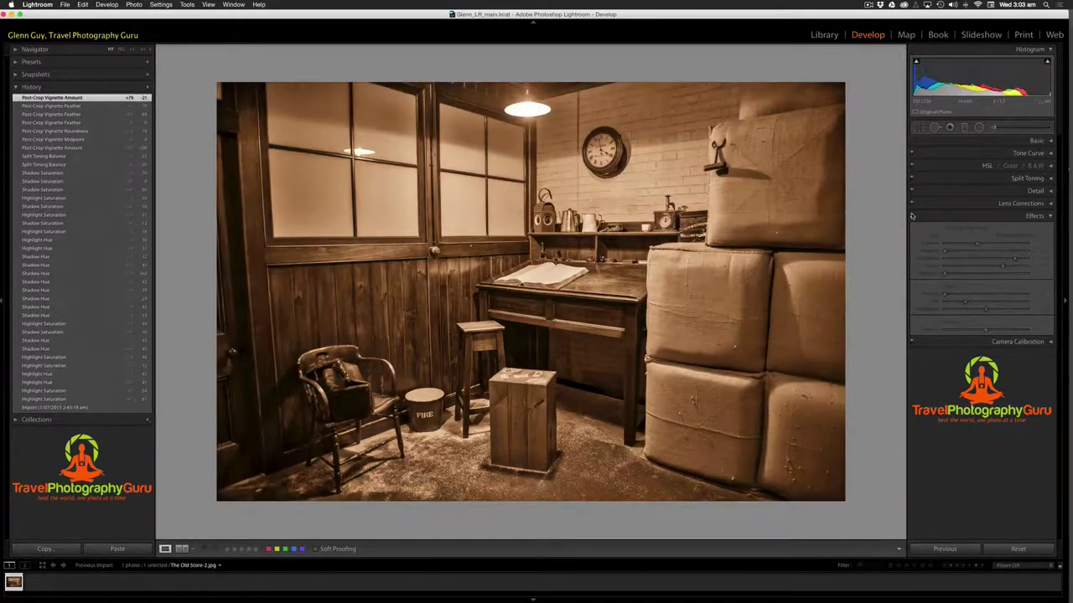
{"action": "left_click", "coordinate": [912, 216]}
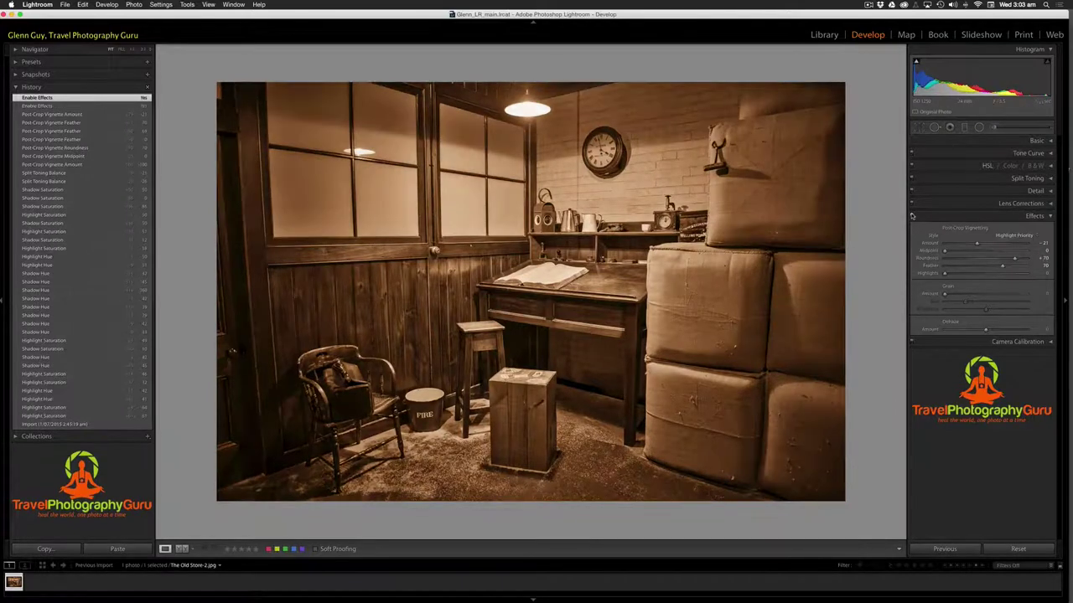
{"action": "left_click", "coordinate": [913, 216]}
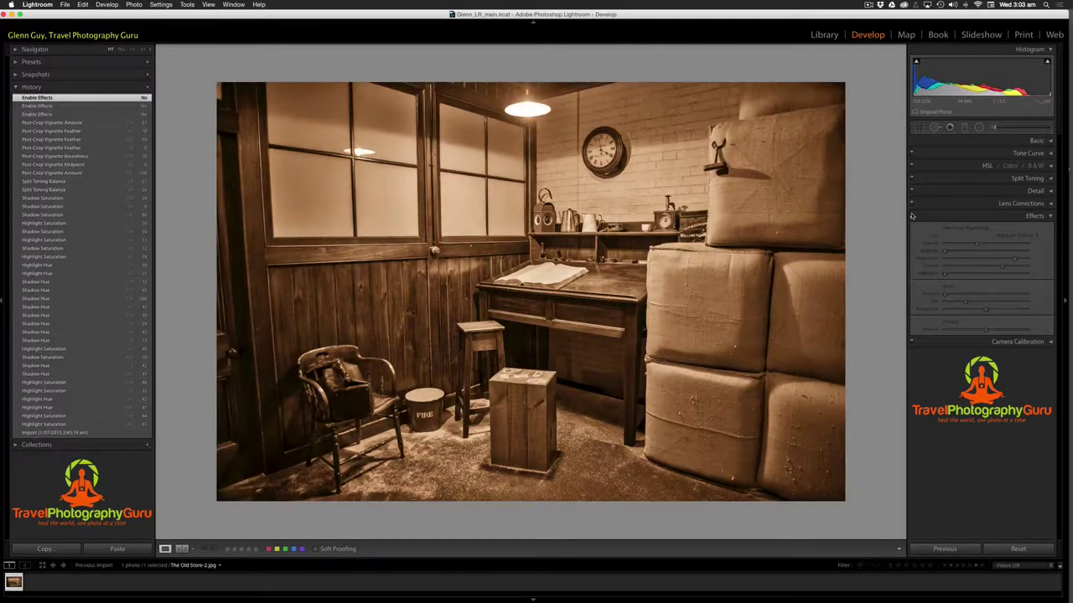
{"action": "left_click", "coordinate": [912, 216]}
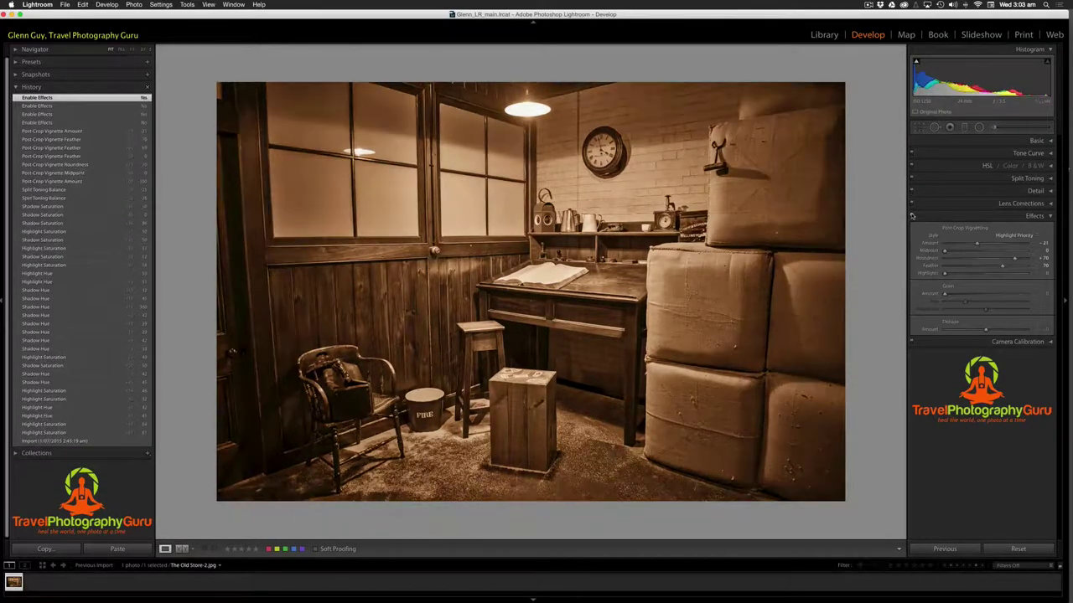
{"action": "left_click", "coordinate": [911, 216]}
{"action": "left_click", "coordinate": [911, 216]}
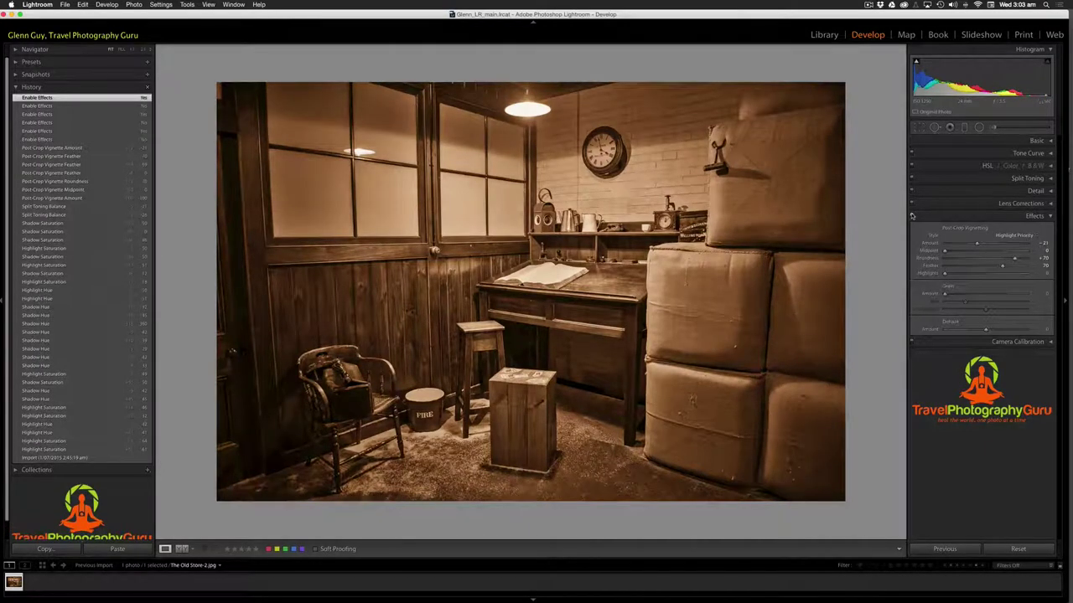
{"action": "left_click", "coordinate": [912, 216]}
Strengthen the vignette to -29 Amount and move its Midpoint out to 50
{"action": "left_click_drag", "start_coordinate": [977, 244], "coordinate": [945, 246]}
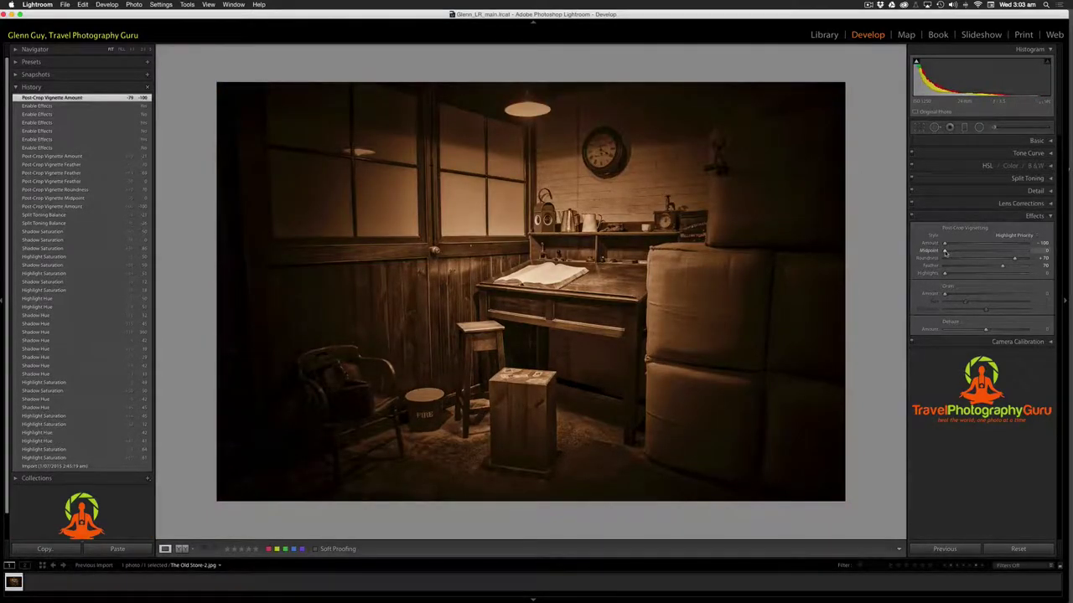
{"action": "left_click_drag", "start_coordinate": [945, 251], "coordinate": [985, 254]}
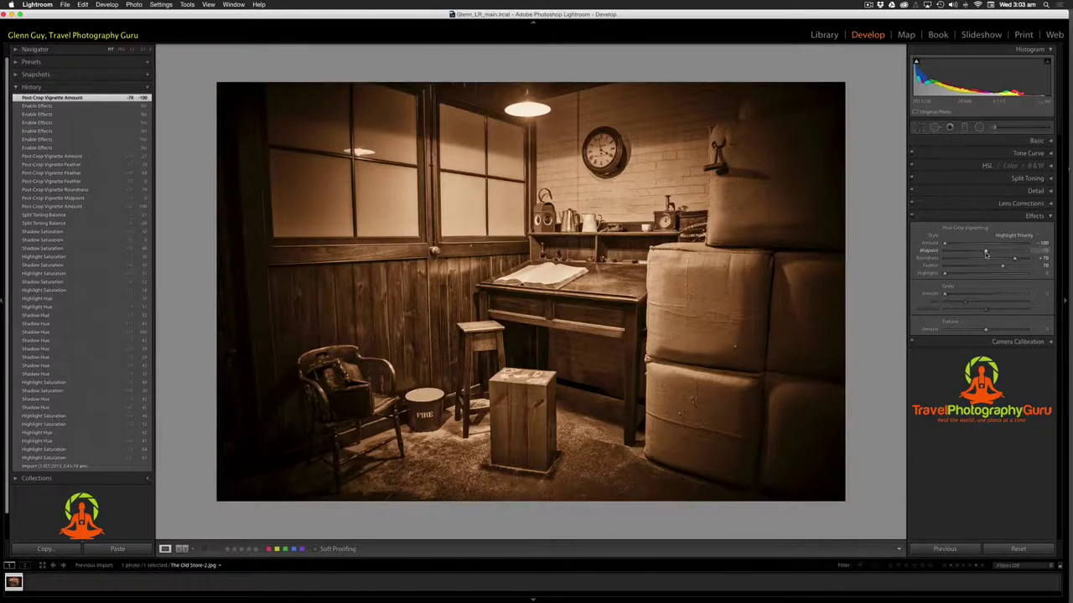
{"action": "mouse_move", "coordinate": [985, 254]}
{"action": "left_mouse_down"}
{"action": "mouse_move", "coordinate": [935, 245]}
{"action": "mouse_move", "coordinate": [974, 245]}
{"action": "left_mouse_up"}
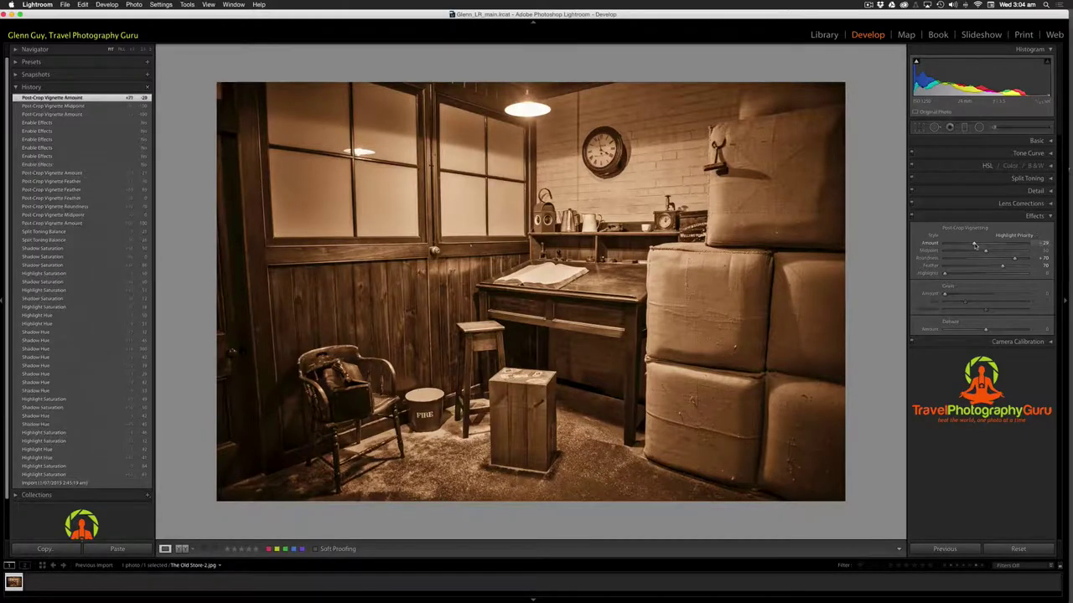
Turn the vignette back on and set its Amount to -21
{"action": "left_click", "coordinate": [912, 217]}
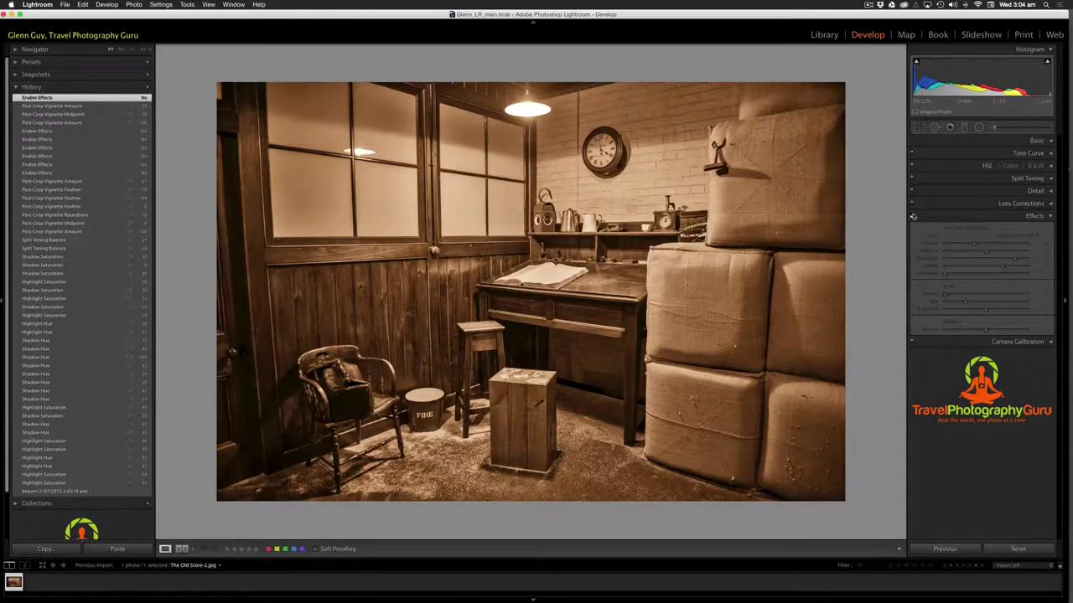
{"action": "left_click", "coordinate": [913, 216]}
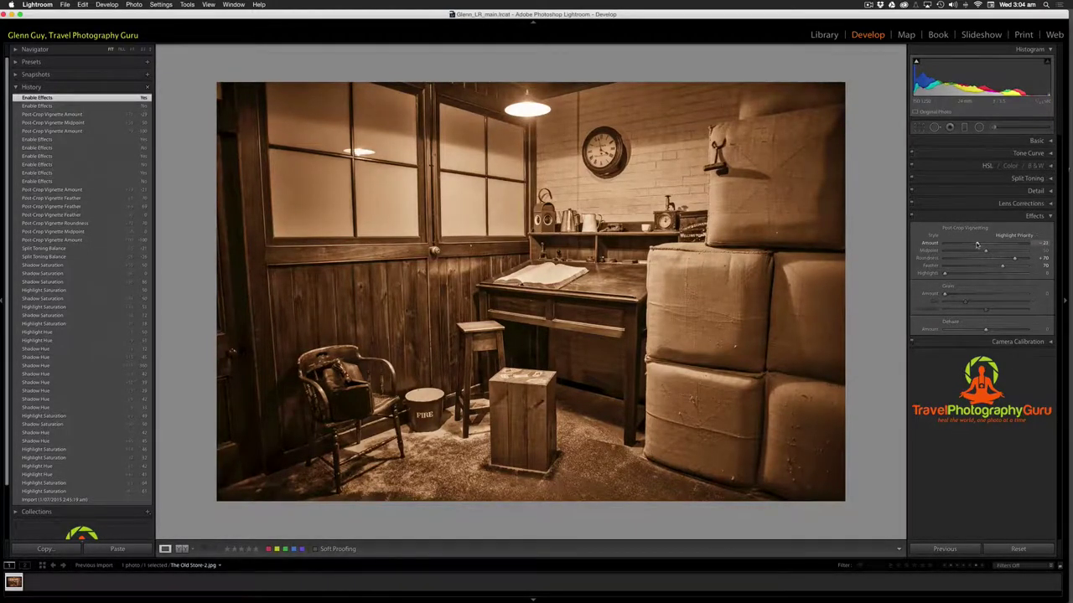
{"action": "left_click", "coordinate": [976, 245]}
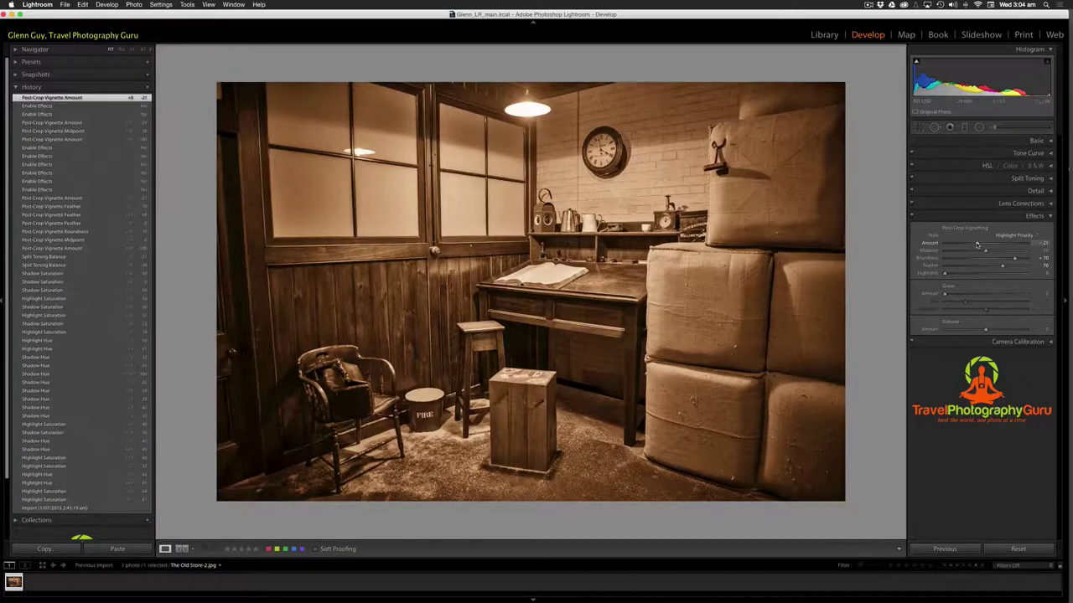
Toggle the vignette off and on repeatedly to compare, leaving it on
{"action": "left_click", "coordinate": [913, 216]}
{"action": "left_click", "coordinate": [912, 217]}
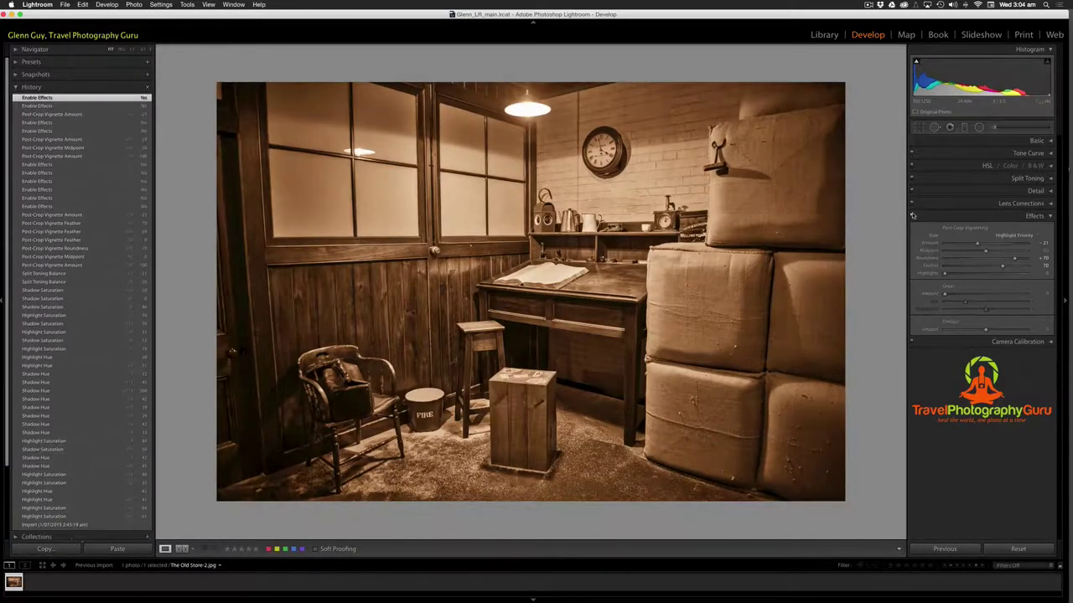
{"action": "left_click", "coordinate": [912, 216]}
{"action": "left_click", "coordinate": [912, 217]}
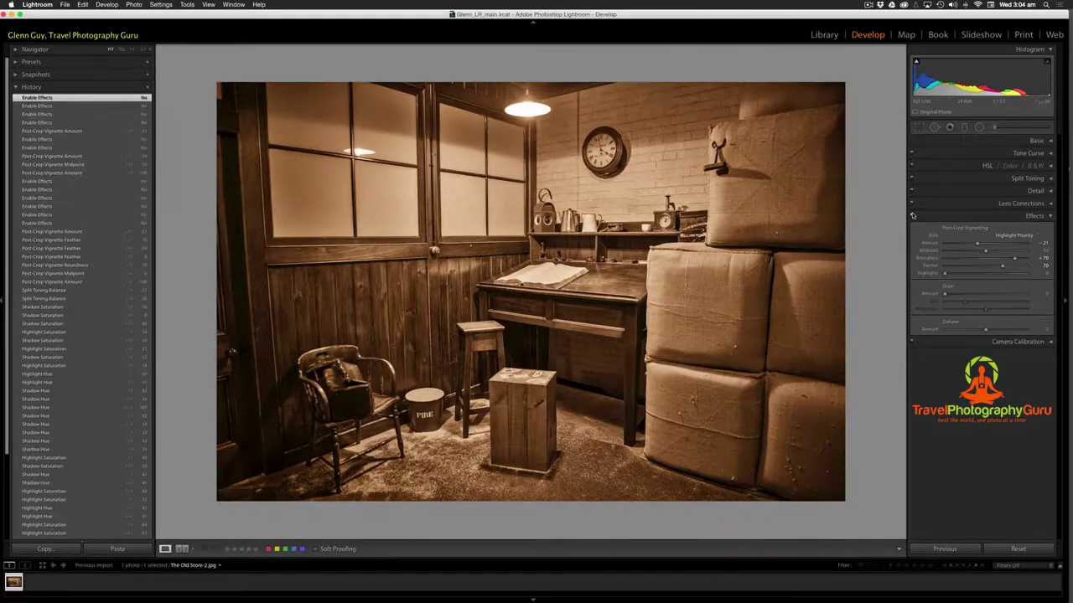
{"action": "left_click", "coordinate": [912, 216]}
{"action": "left_click", "coordinate": [913, 217]}
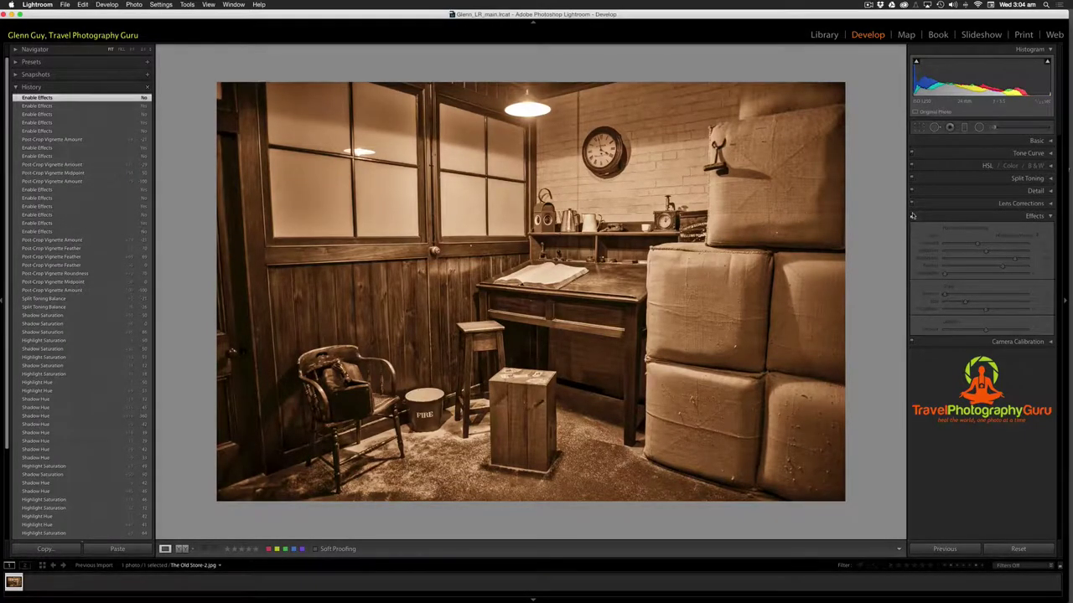
{"action": "left_click", "coordinate": [913, 216]}
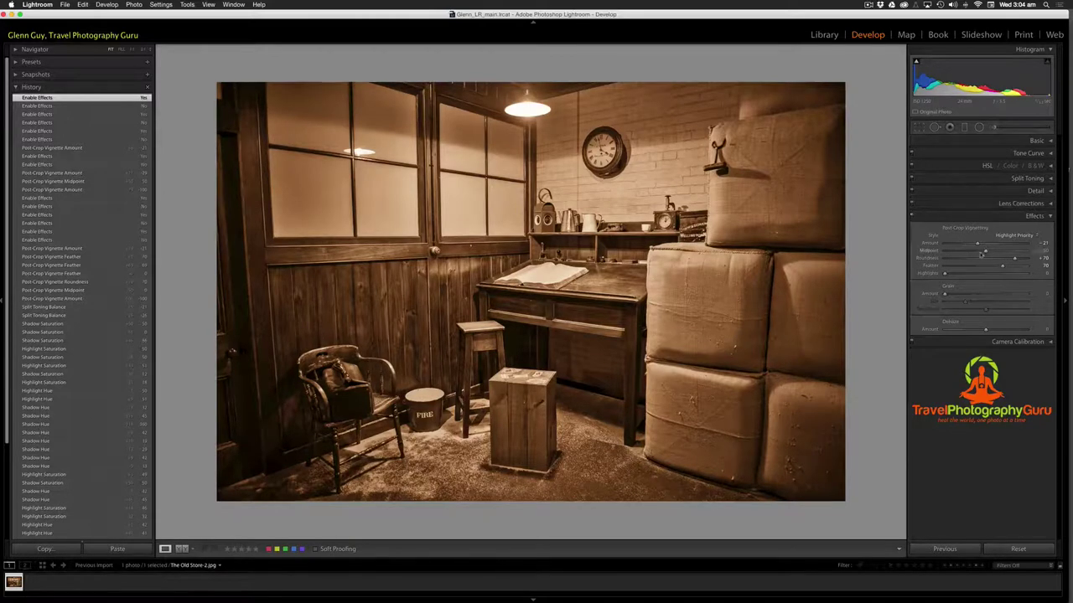
Lower the vignette Midpoint to 29 and compare it off and on, leaving it on
{"action": "left_click_drag", "start_coordinate": [978, 253], "coordinate": [968, 253]}
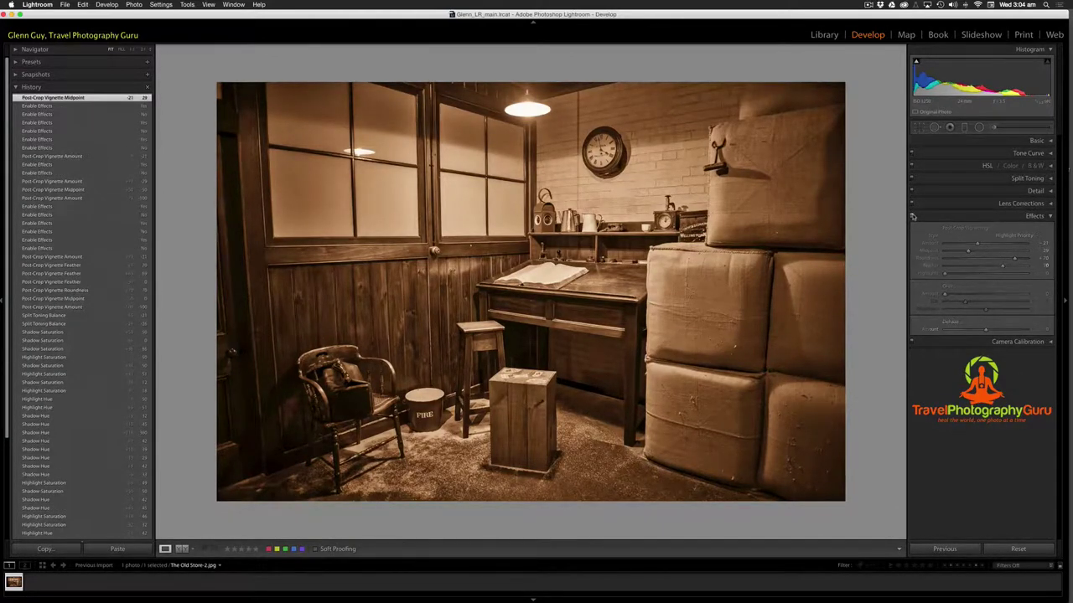
{"action": "left_click", "coordinate": [912, 217]}
{"action": "left_click", "coordinate": [913, 216]}
{"action": "left_click", "coordinate": [913, 217]}
{"action": "left_click", "coordinate": [912, 216]}
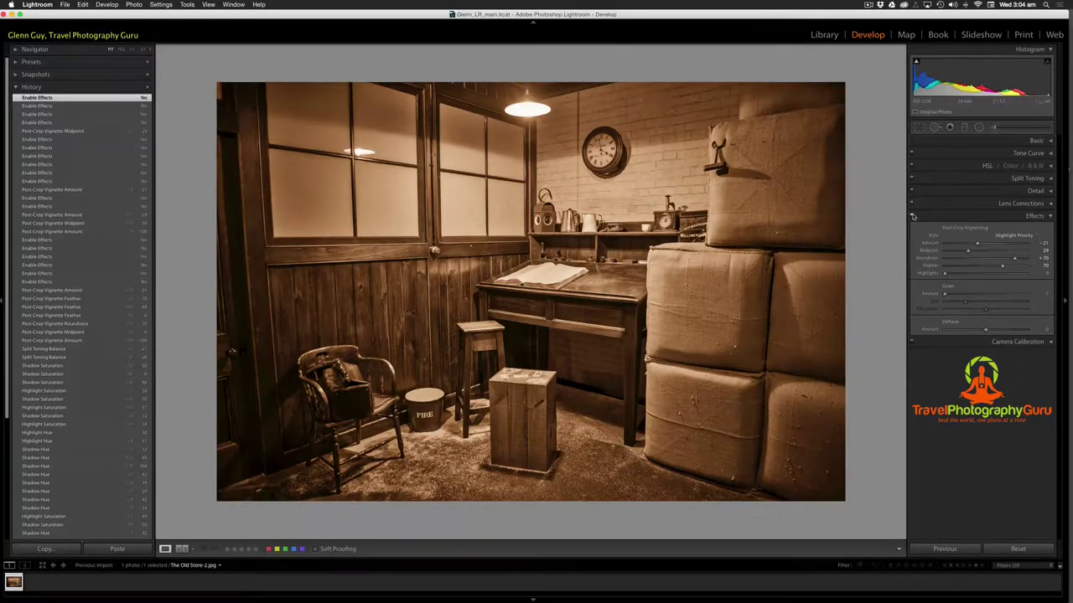
{"action": "left_click", "coordinate": [1039, 217]}
{"action": "key", "text": "backslash"}
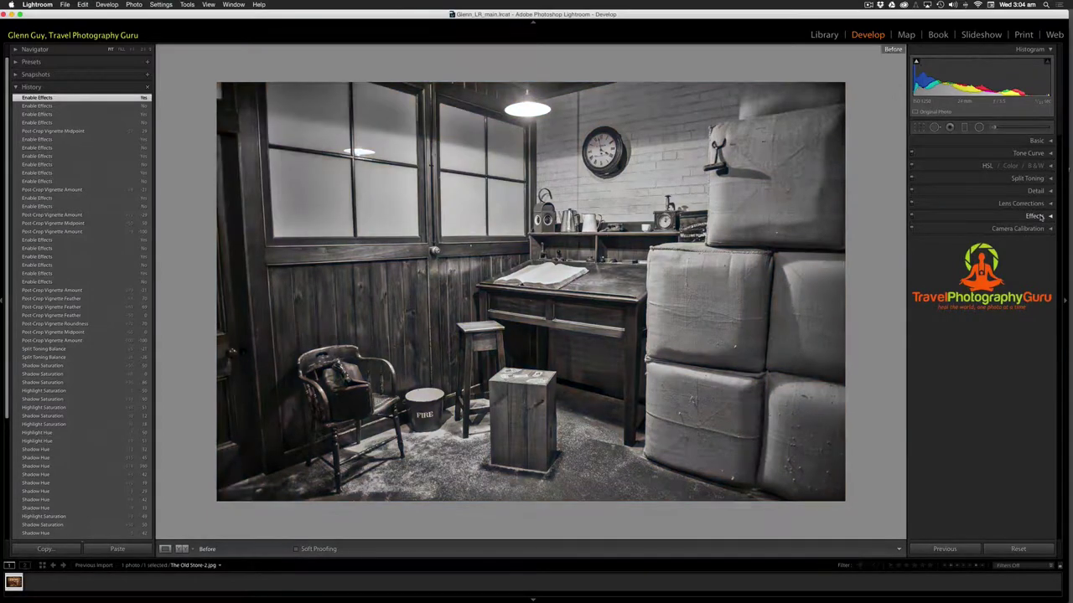
{"action": "key", "text": "backslash"}
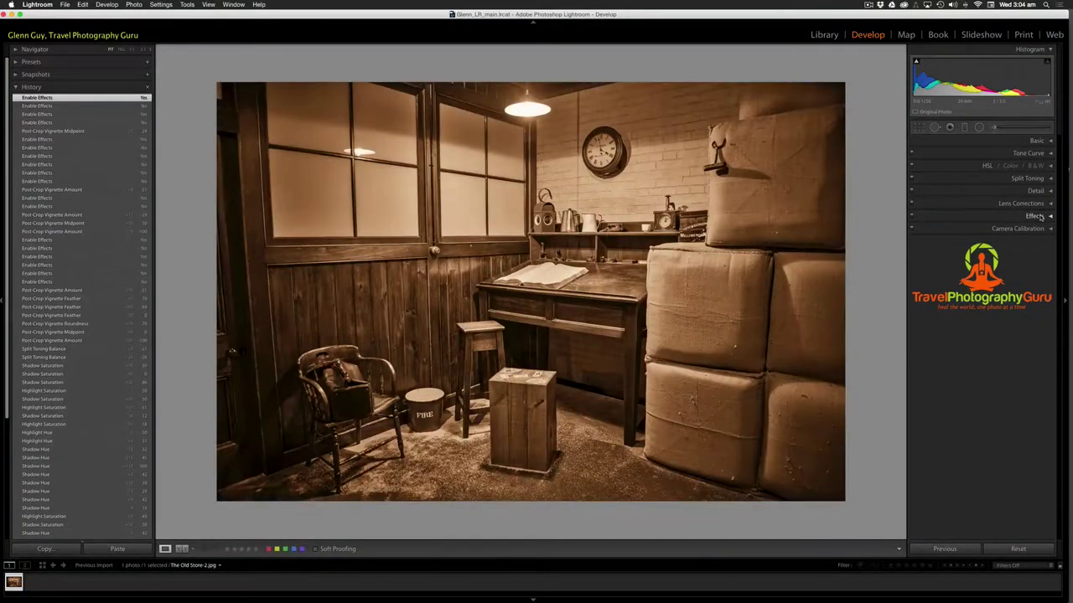
{"action": "key", "text": "backslash"}
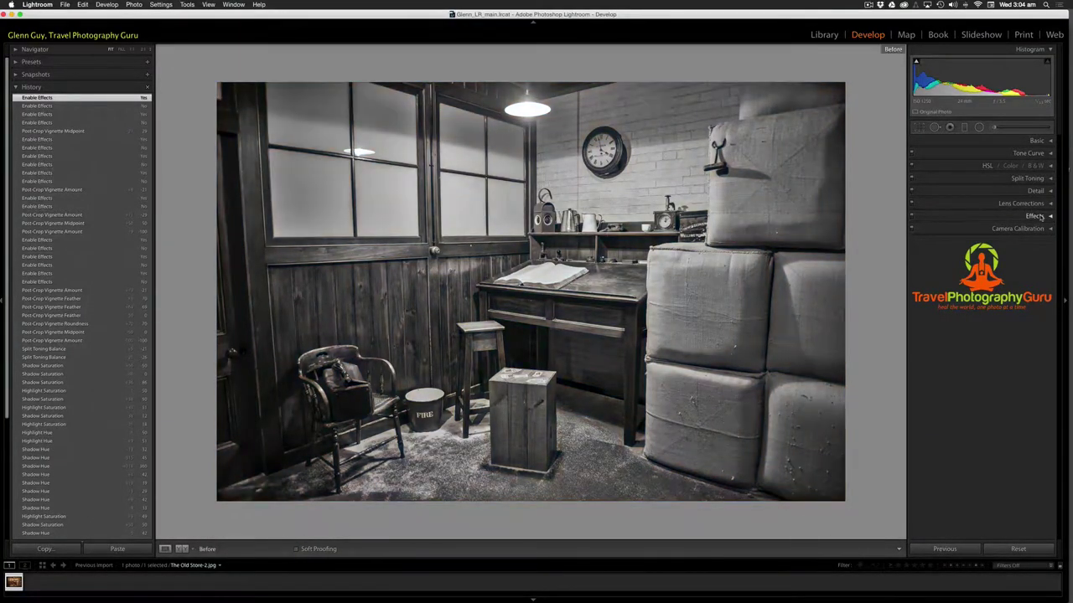
{"action": "key", "text": "backslash"}
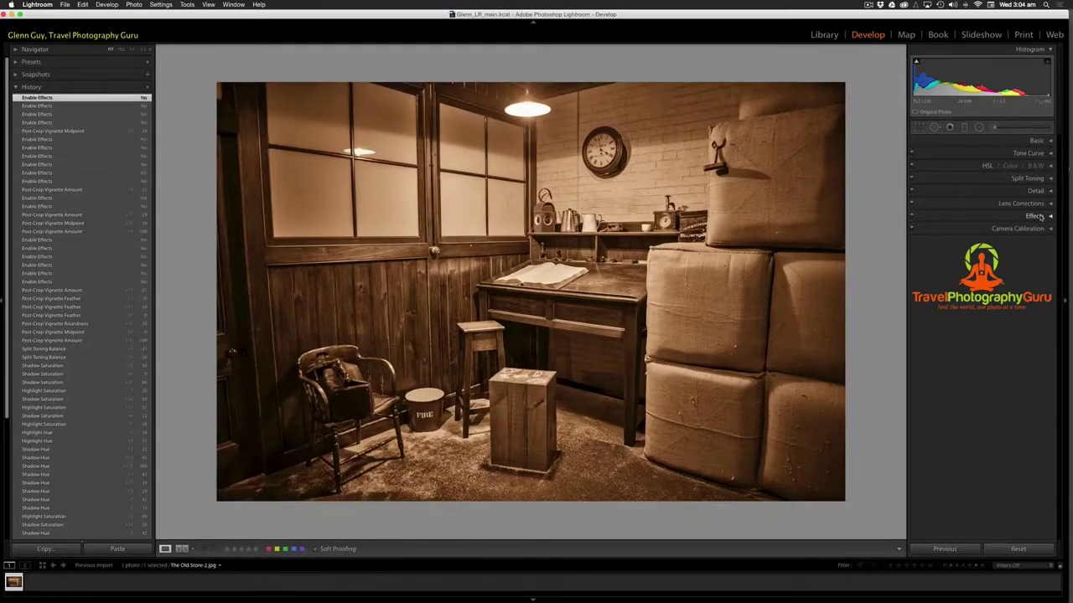